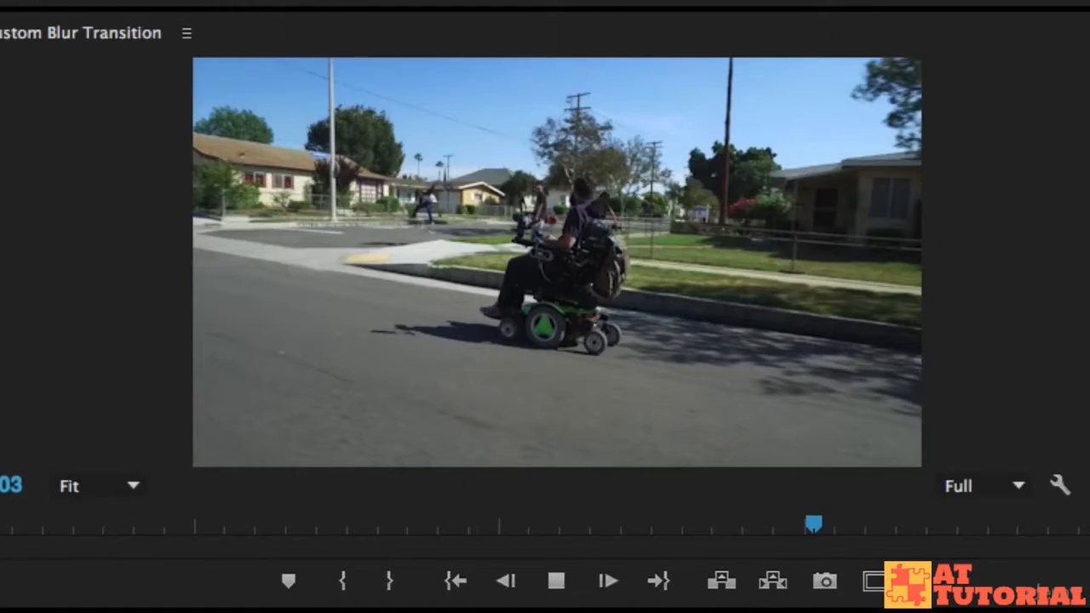
pyautogui.press('space')
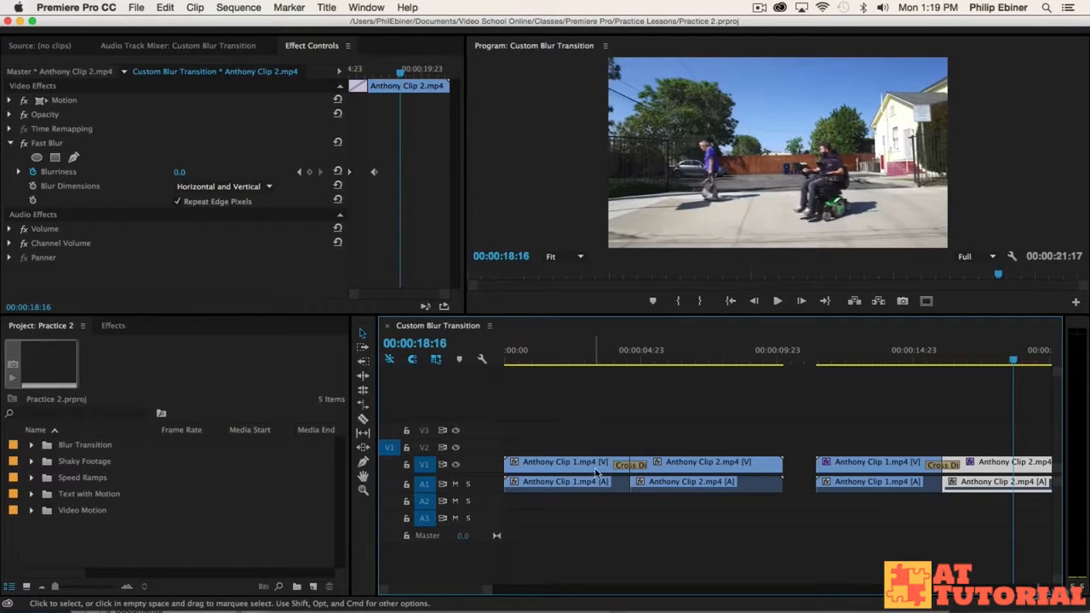
pyautogui.click(555, 464)
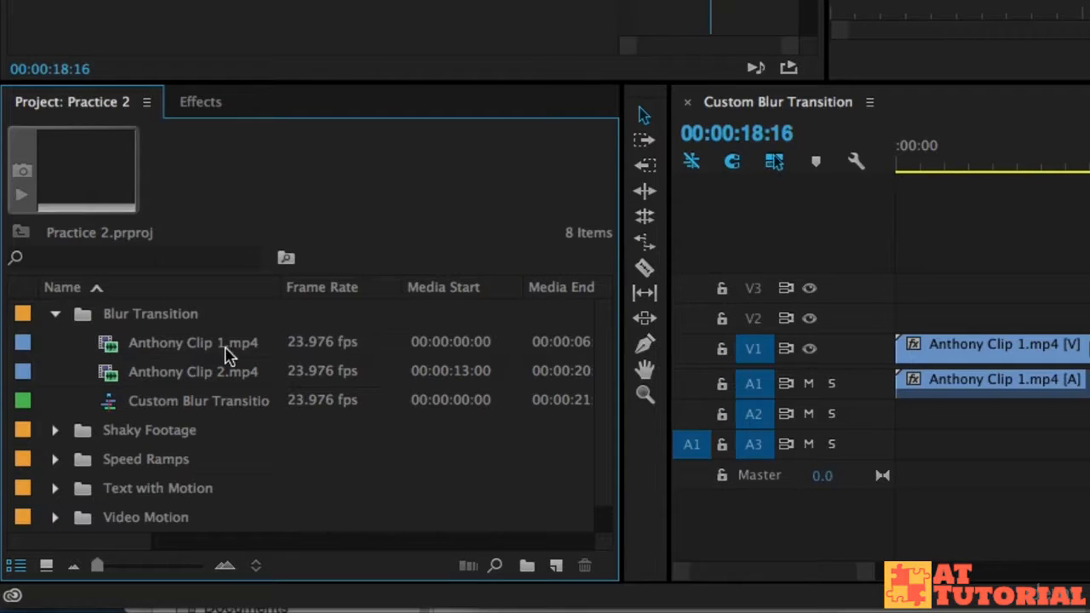
# - Create a new sequence from Anthony Clip 1.mp4 and place Anthony Clip 2.mp4 directly after it on the V1 and A1 tracks
pyautogui.moveTo(174, 354); pyautogui.dragTo(555, 569)
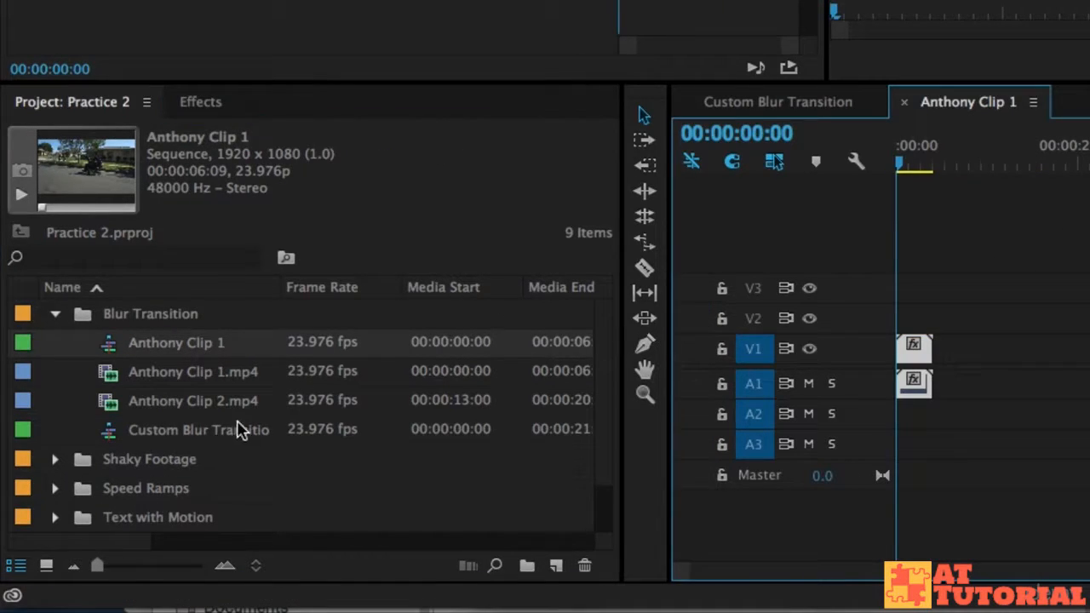
pyautogui.moveTo(220, 400); pyautogui.dragTo(941, 393)
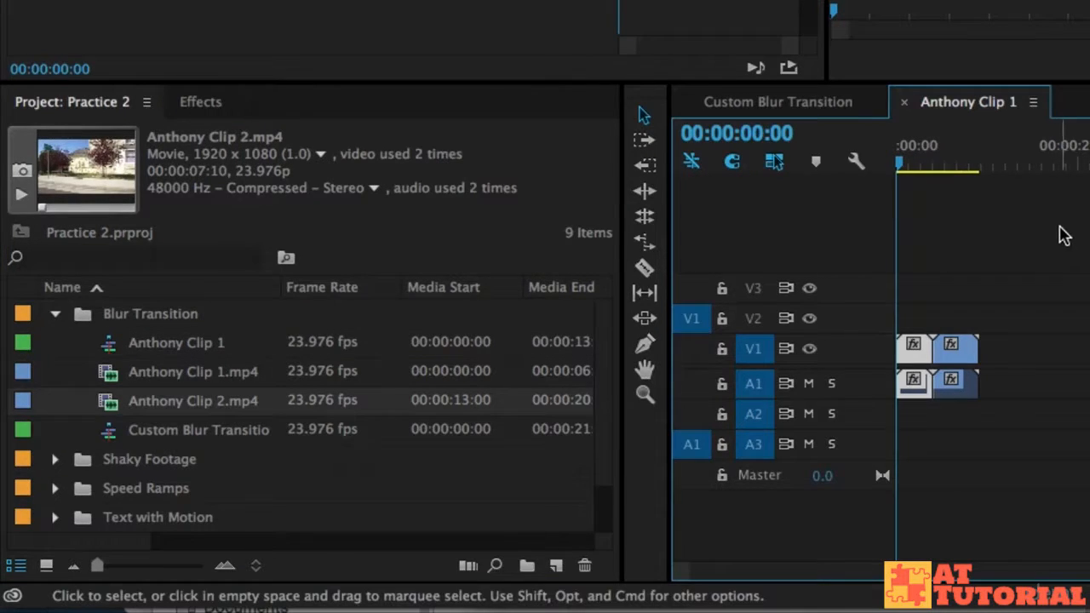
# - Play the beginning of the new sequence and shorten Anthony Clip 1.mp4 at its end by about one second
pyautogui.click(1011, 317)
pyautogui.press('=')
pyautogui.press('=')
pyautogui.press('space')
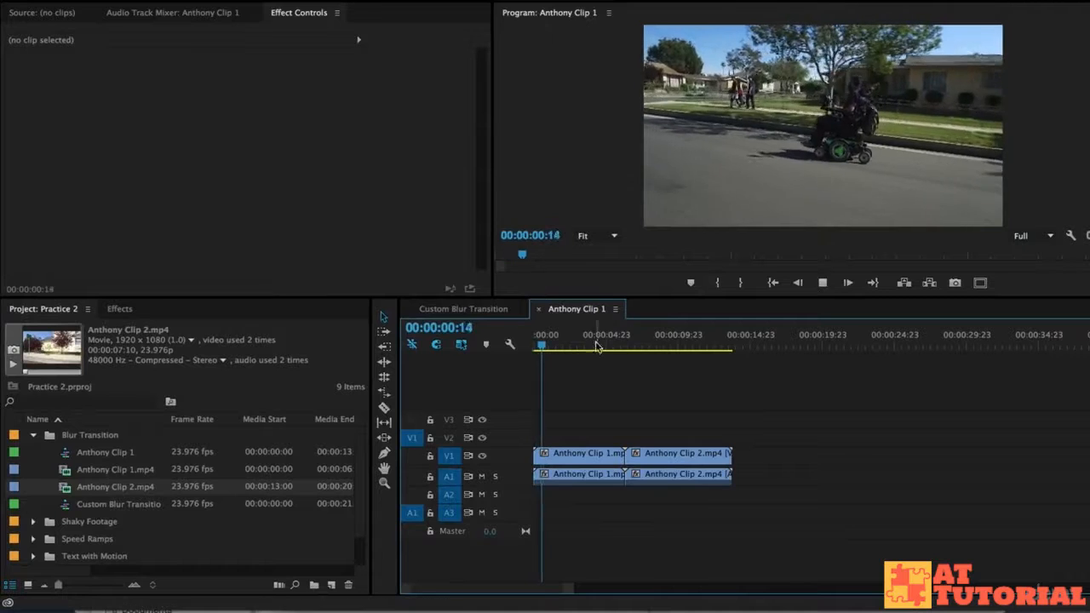
pyautogui.press('=')
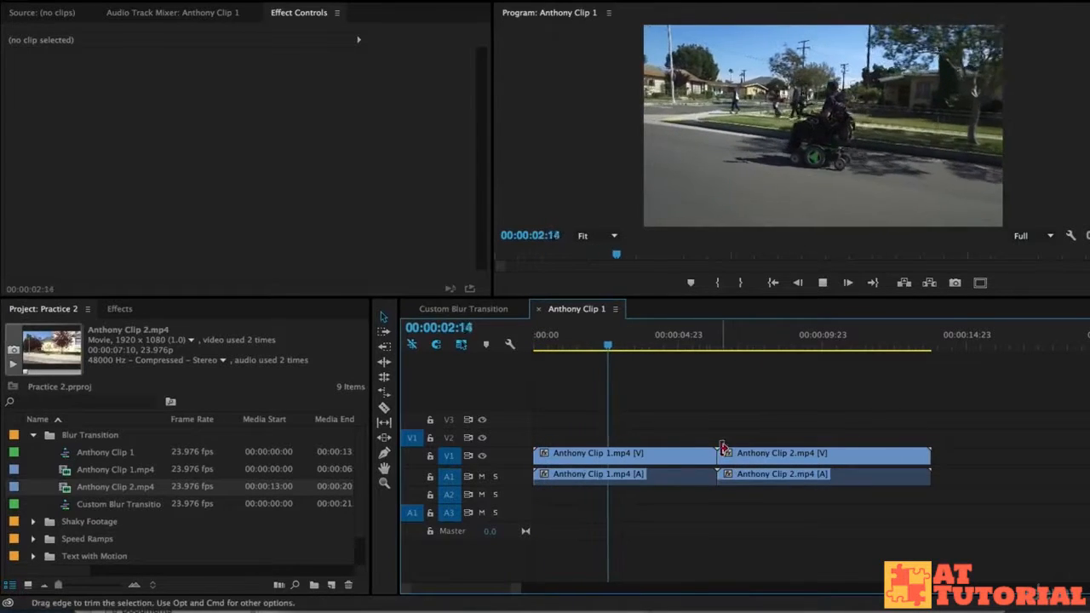
pyautogui.click(711, 454)
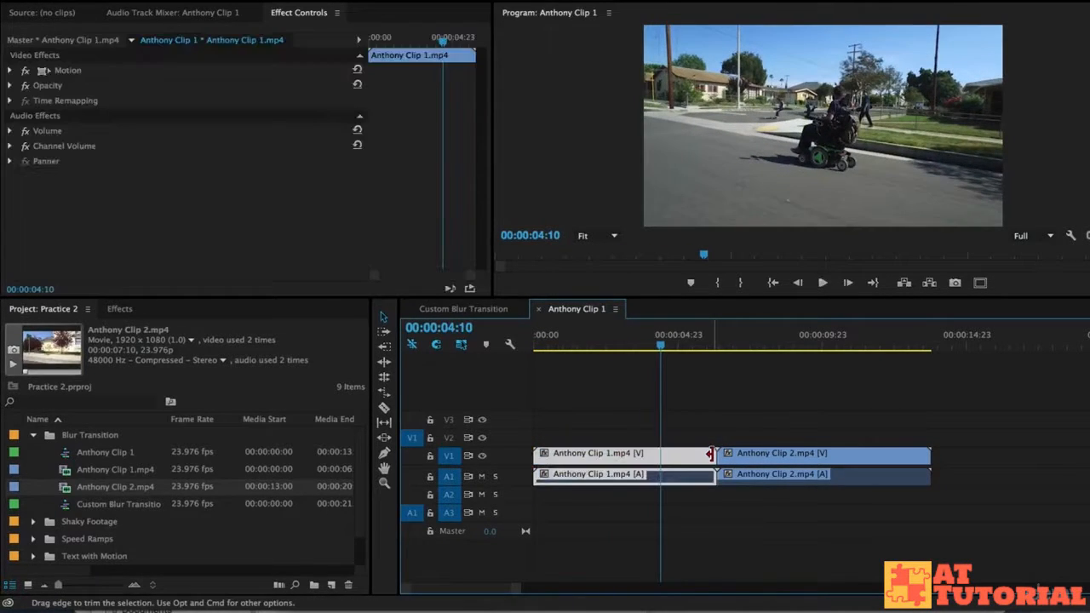
pyautogui.moveTo(710, 454); pyautogui.dragTo(685, 454)
# - Review the end of Anthony Clip 1.mp4 and trim its end to 00:00:04:15
pyautogui.click(655, 343)
pyautogui.click(608, 343)
pyautogui.press('space')
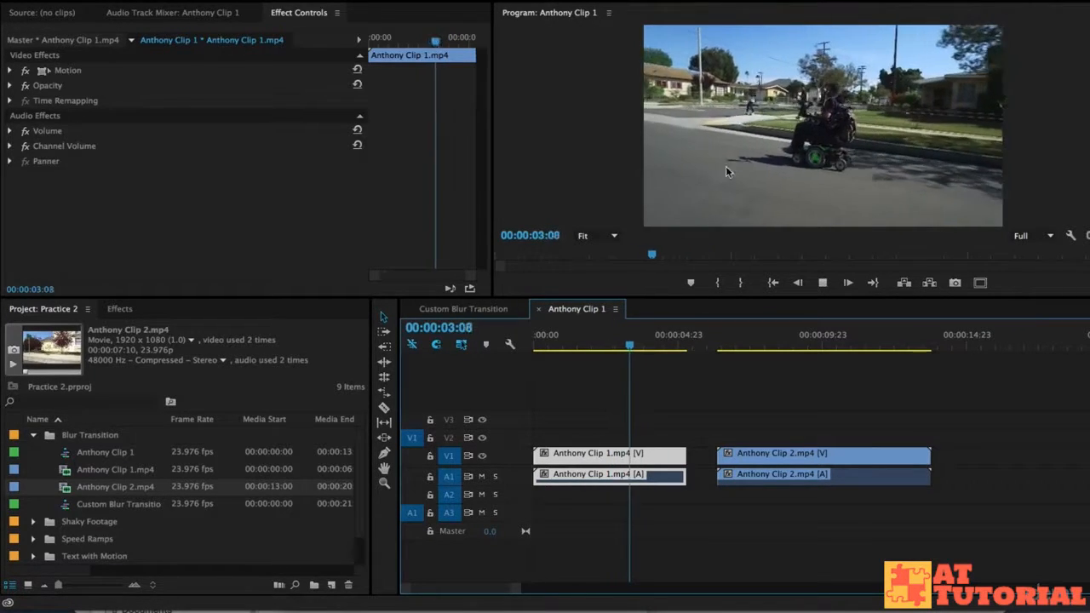
pyautogui.press('space')
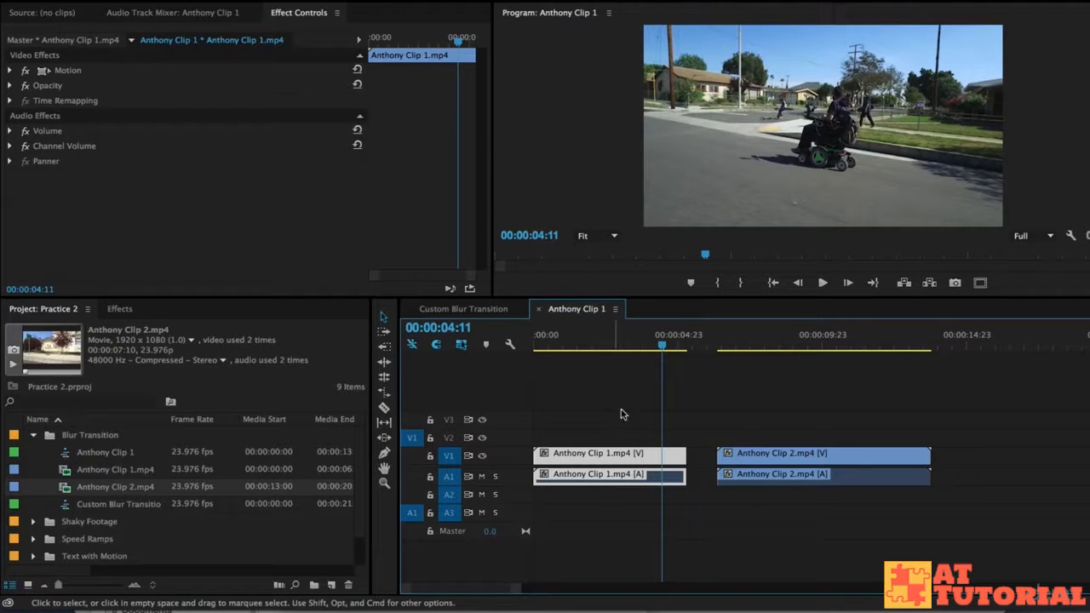
pyautogui.moveTo(660, 352); pyautogui.dragTo(667, 349)
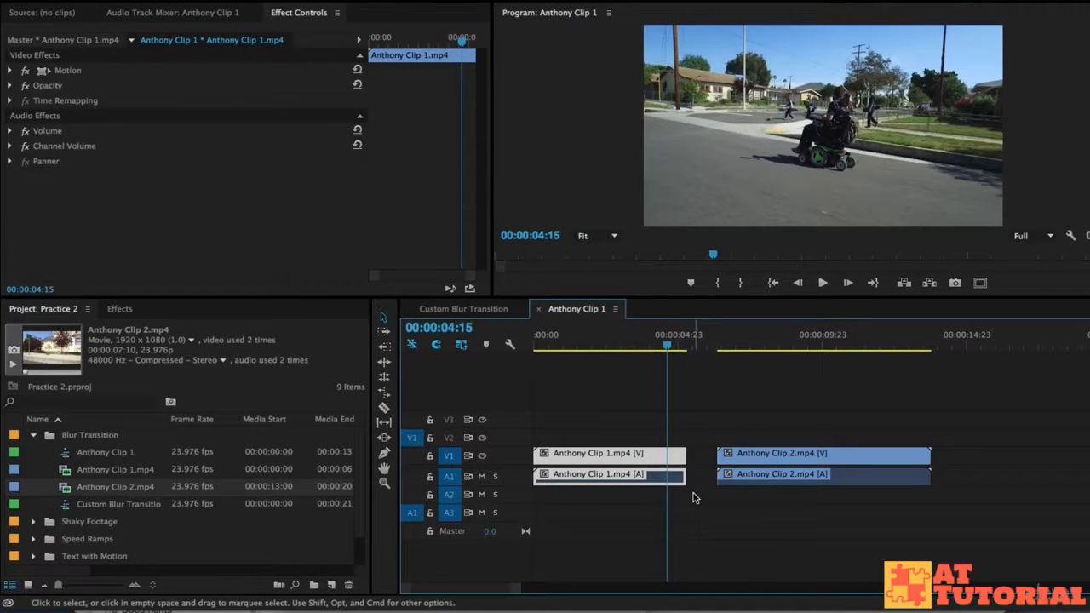
pyautogui.moveTo(694, 458); pyautogui.dragTo(666, 458)
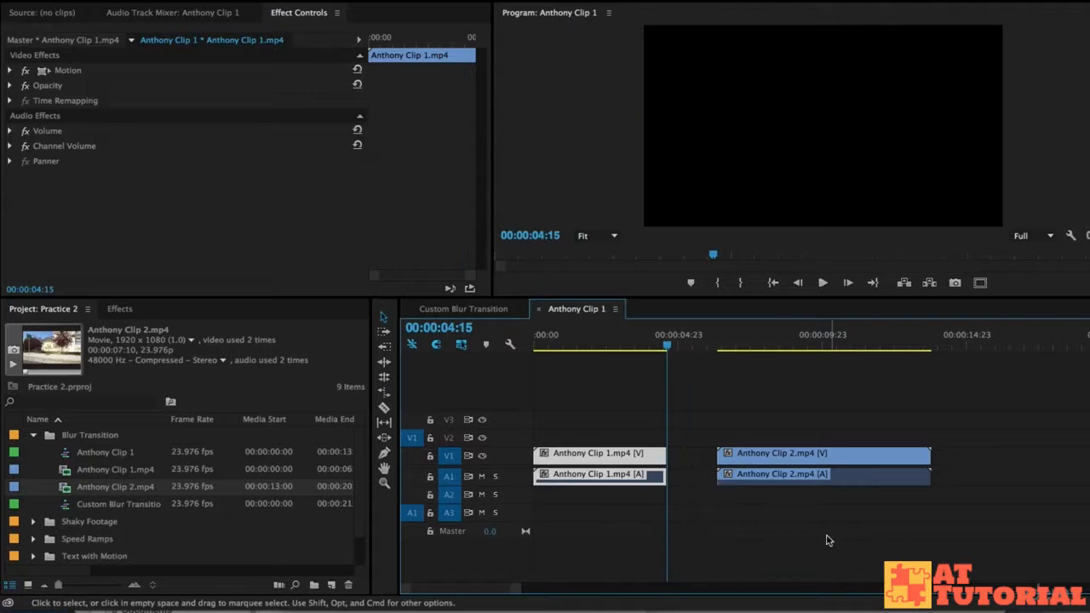
# - Trim the opening seconds off Anthony Clip 2.mp4 and butt it directly against the end of Anthony Clip 1.mp4
pyautogui.click(721, 342)
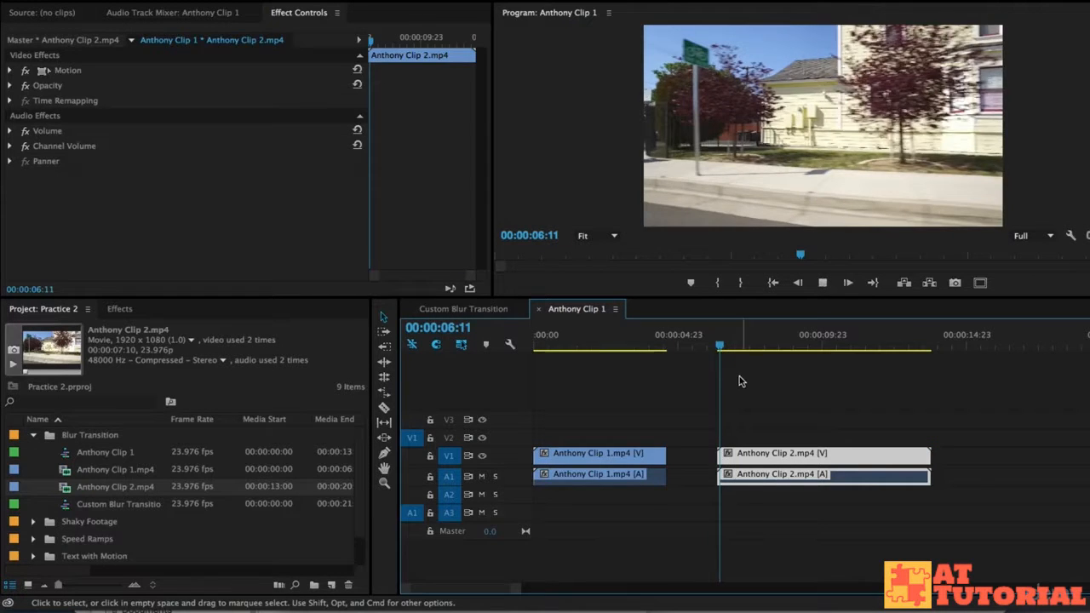
pyautogui.press('space')
pyautogui.press('space')
pyautogui.moveTo(778, 345)
pyautogui.mouseDown()
pyautogui.moveTo(832, 345)
pyautogui.moveTo(786, 345)
pyautogui.mouseUp()
pyautogui.moveTo(718, 453); pyautogui.dragTo(696, 458)
# - Play across the cut between the two clips and return the playhead to 00:00:02:23
pyautogui.click(635, 339)
pyautogui.press('space')
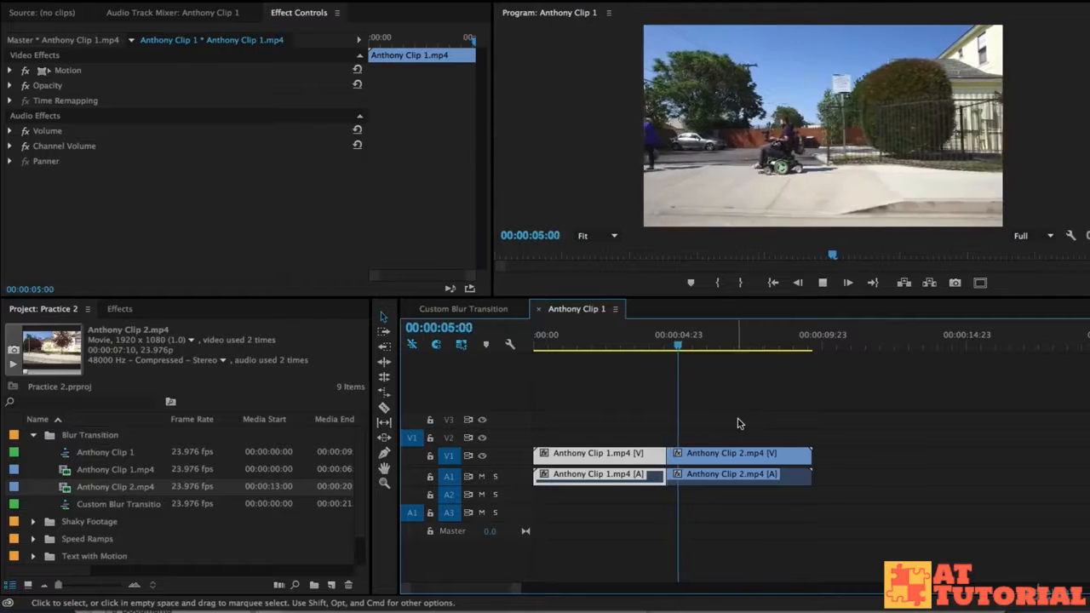
pyautogui.press('space')
pyautogui.moveTo(661, 340); pyautogui.dragTo(618, 339)
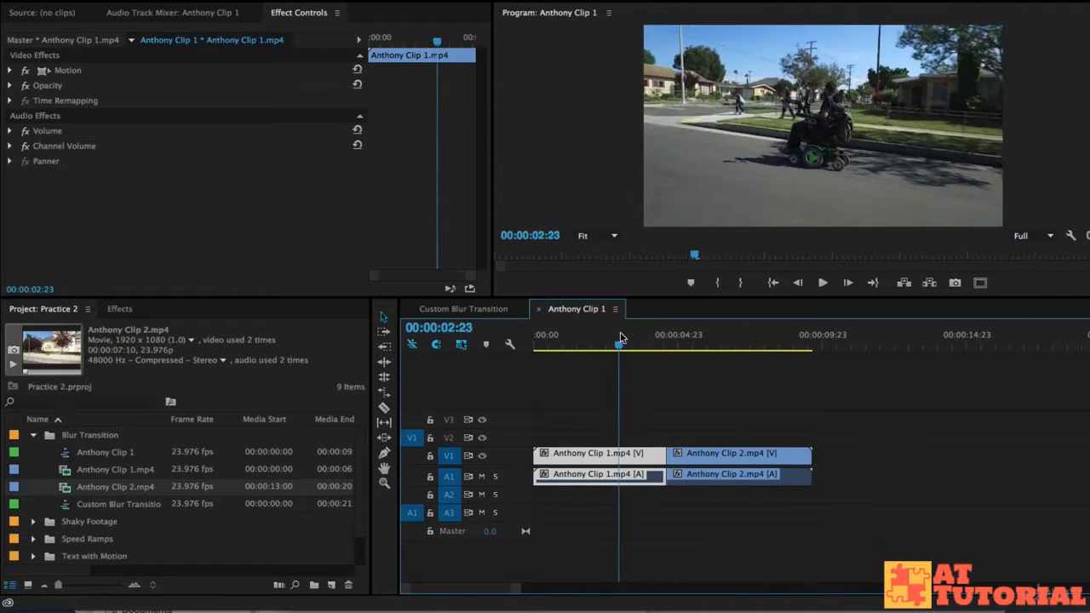
# - Search the effects for "fast blur" and apply Fast Blur to both Anthony Clip 1.mp4 and Anthony Clip 2.mp4
pyautogui.click(119, 310)
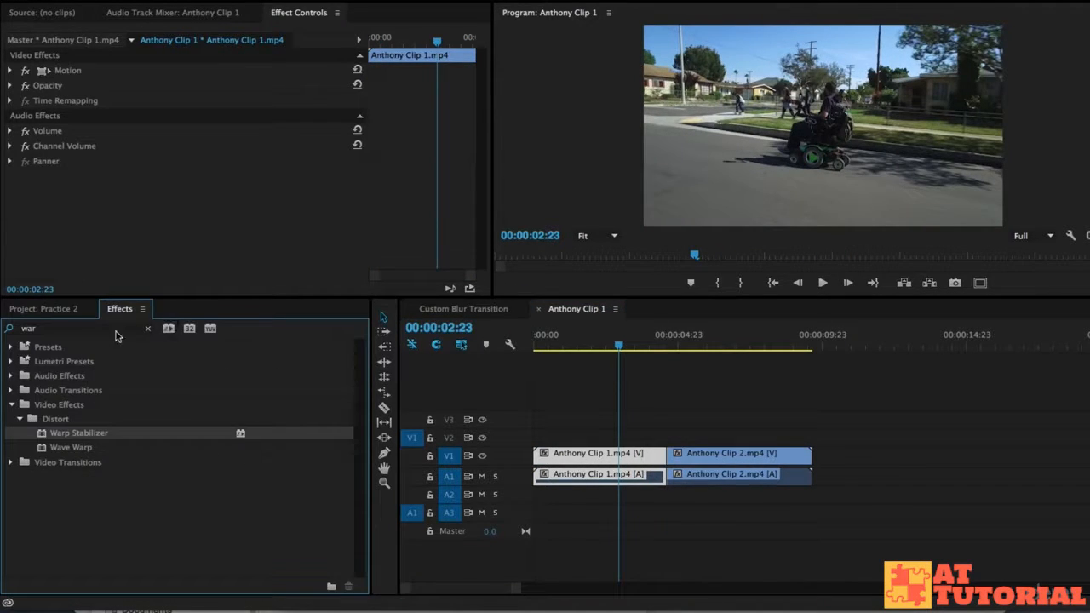
pyautogui.click(149, 329)
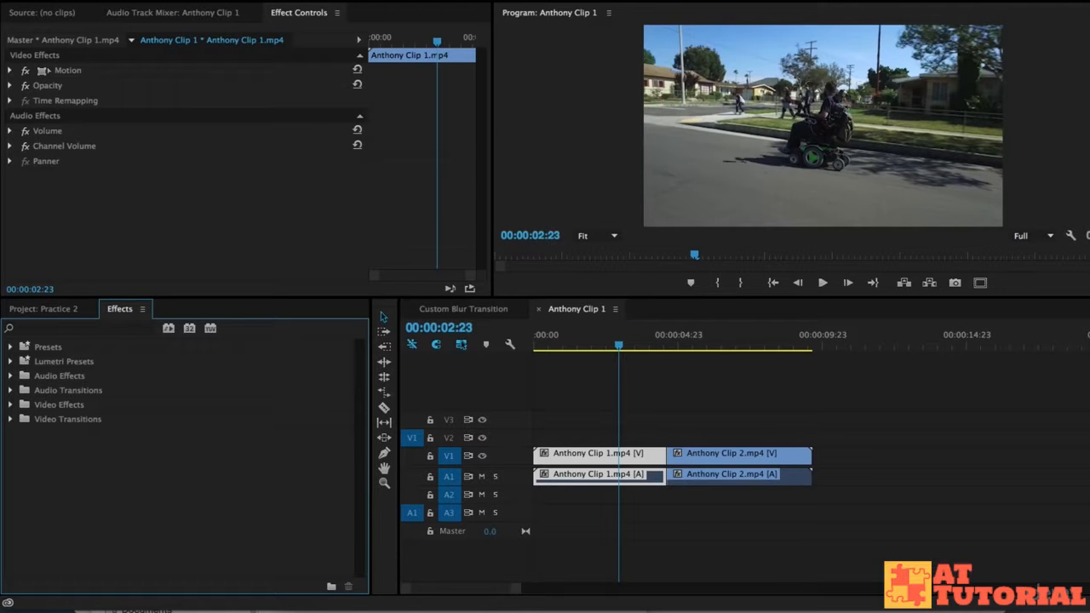
pyautogui.click(390, 1)
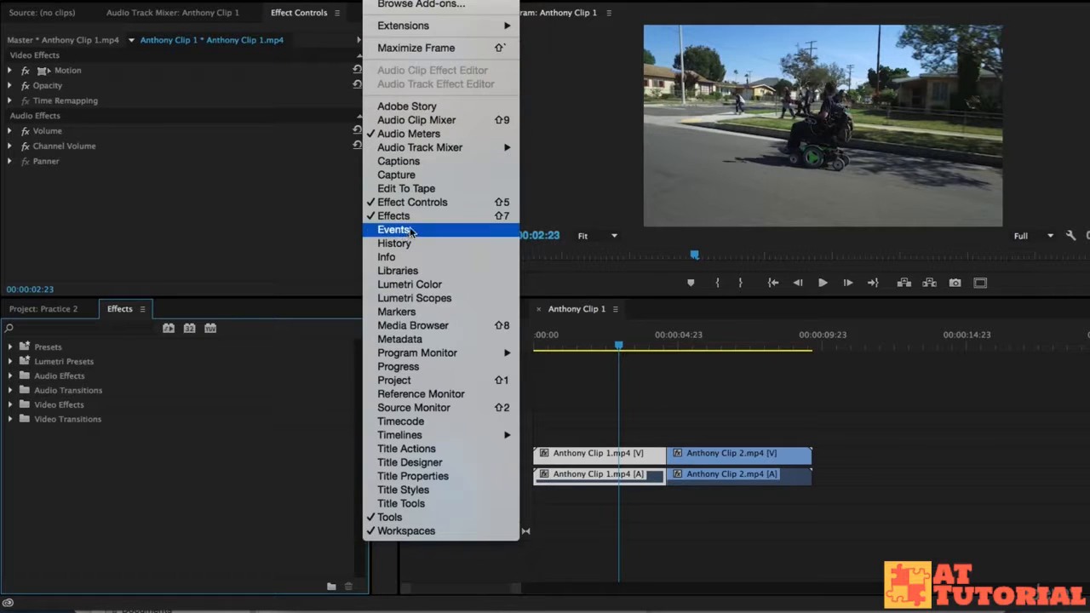
pyautogui.click(60, 349)
pyautogui.click(37, 331)
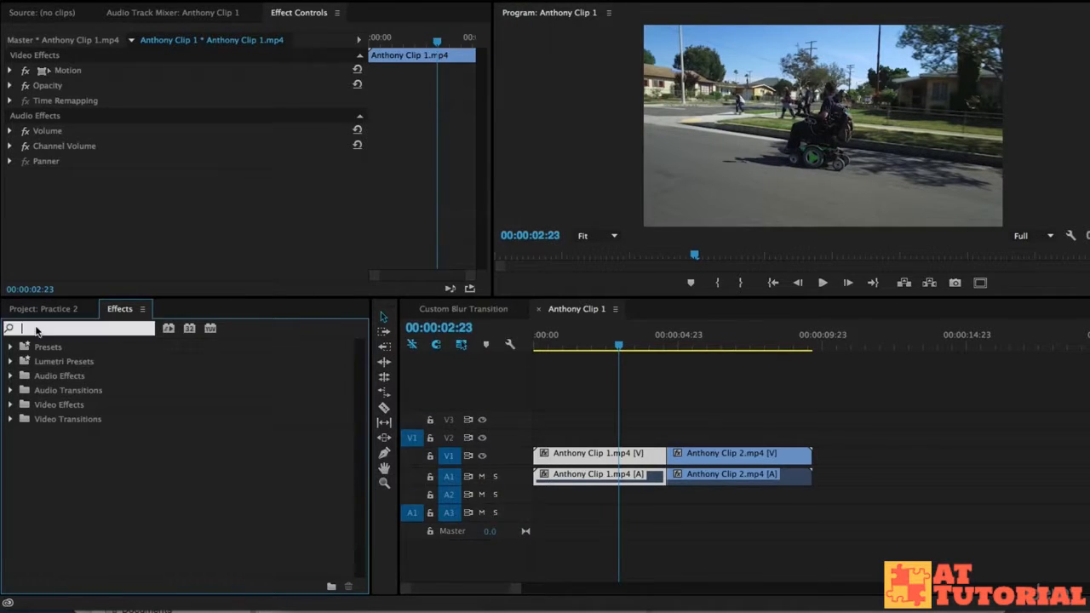
pyautogui.write('fast blur')
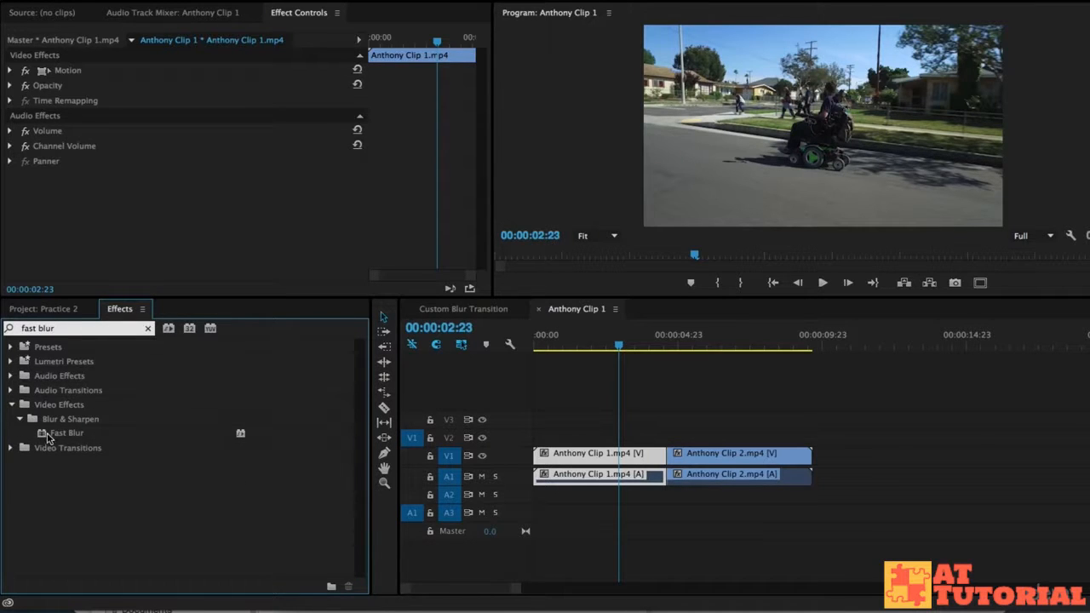
pyautogui.moveTo(66, 434); pyautogui.dragTo(640, 456)
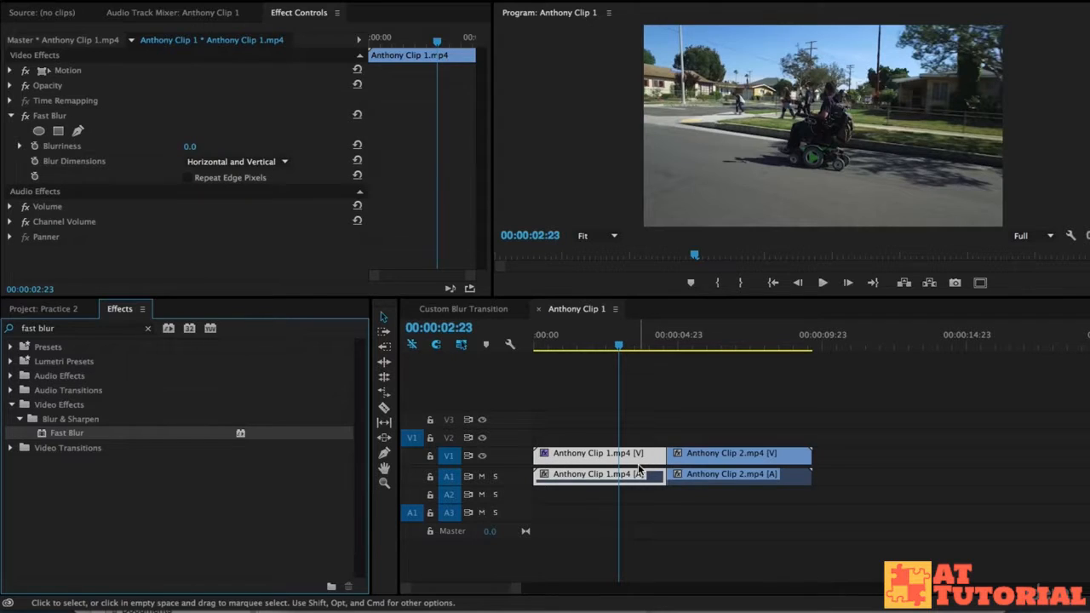
pyautogui.moveTo(77, 434); pyautogui.dragTo(742, 460)
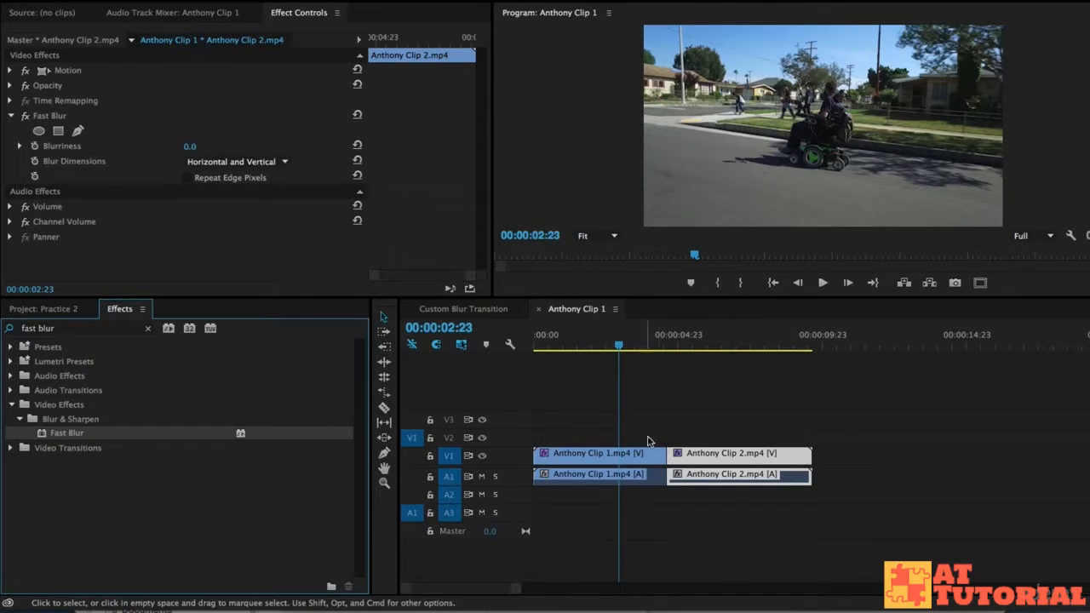
# - Try a Fast Blur Blurriness of 130 on Anthony Clip 1.mp4 and reset it to 0
pyautogui.moveTo(626, 342); pyautogui.dragTo(611, 337)
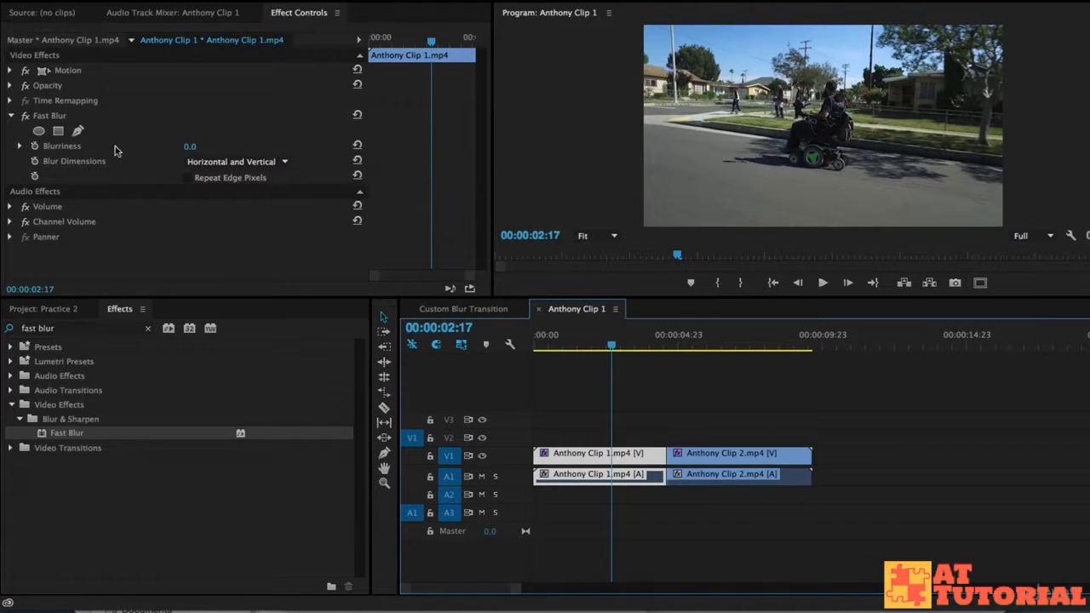
pyautogui.click(194, 147)
pyautogui.write('130')
pyautogui.press('Return')
pyautogui.moveTo(195, 147)
pyautogui.mouseDown()
pyautogui.moveTo(243, 146)
pyautogui.moveTo(153, 146)
pyautogui.moveTo(300, 146)
pyautogui.moveTo(148, 147)
pyautogui.moveTo(179, 146)
pyautogui.mouseUp()
pyautogui.click(197, 146)
pyautogui.write('0')
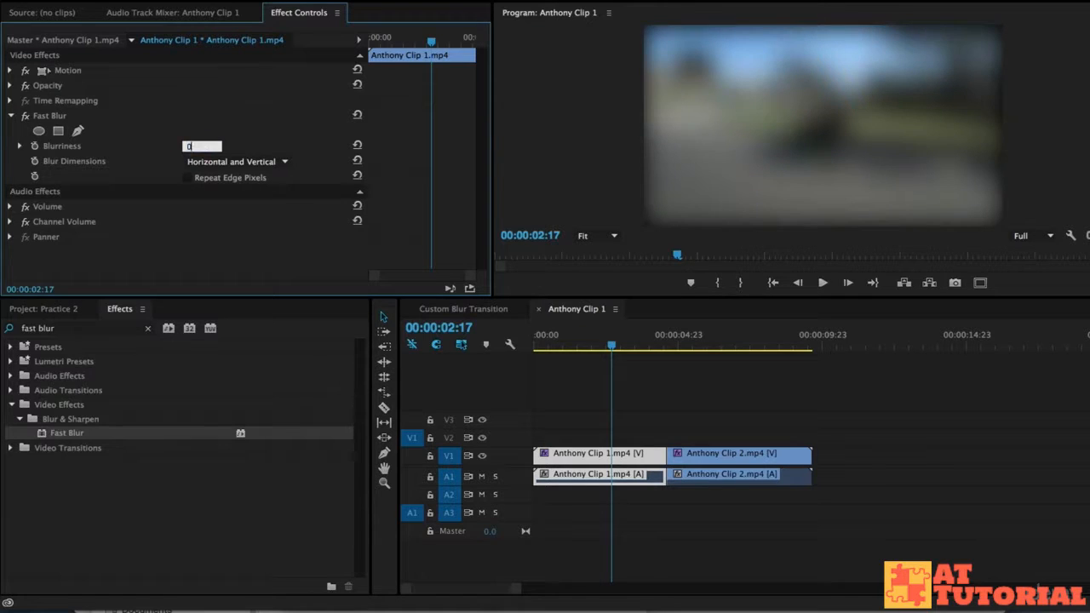
pyautogui.press('Return')
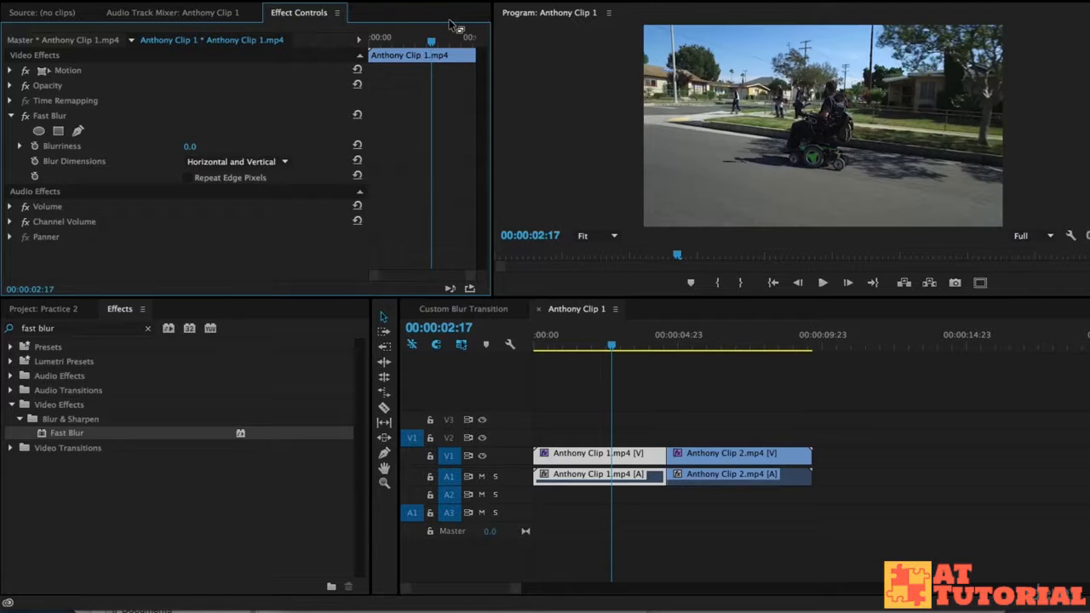
# - Start keyframing Fast Blur's Blurriness on Anthony Clip 1.mp4 with a keyframe at 00:00:02:11
pyautogui.moveTo(431, 41)
pyautogui.mouseDown()
pyautogui.moveTo(444, 42)
pyautogui.moveTo(418, 43)
pyautogui.moveTo(443, 42)
pyautogui.moveTo(433, 43)
pyautogui.mouseUp()
pyautogui.moveTo(606, 344)
pyautogui.mouseDown()
pyautogui.moveTo(651, 344)
pyautogui.moveTo(604, 345)
pyautogui.mouseUp()
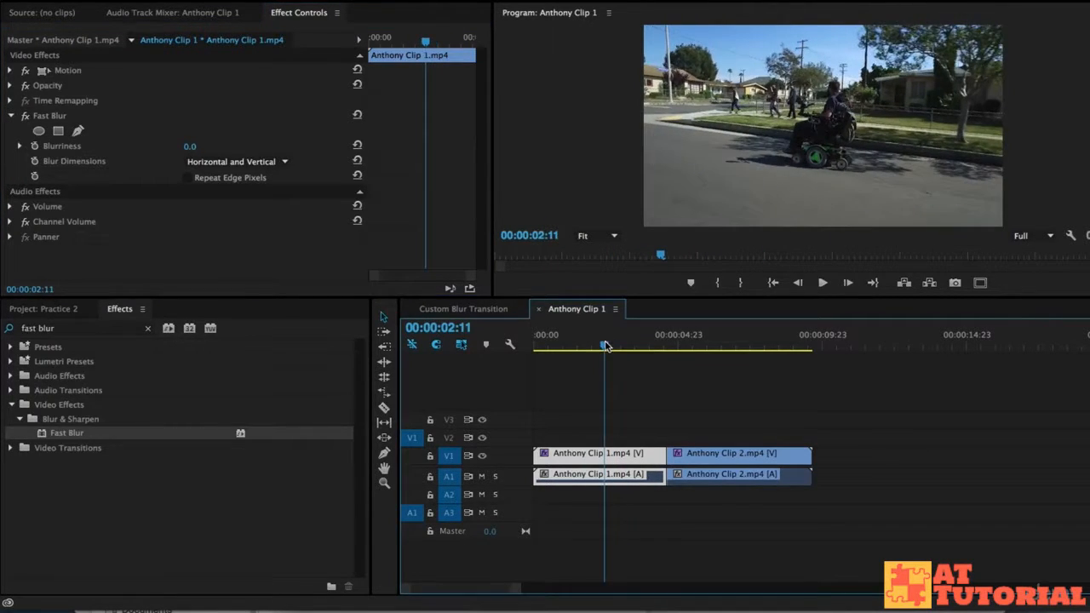
pyautogui.click(35, 147)
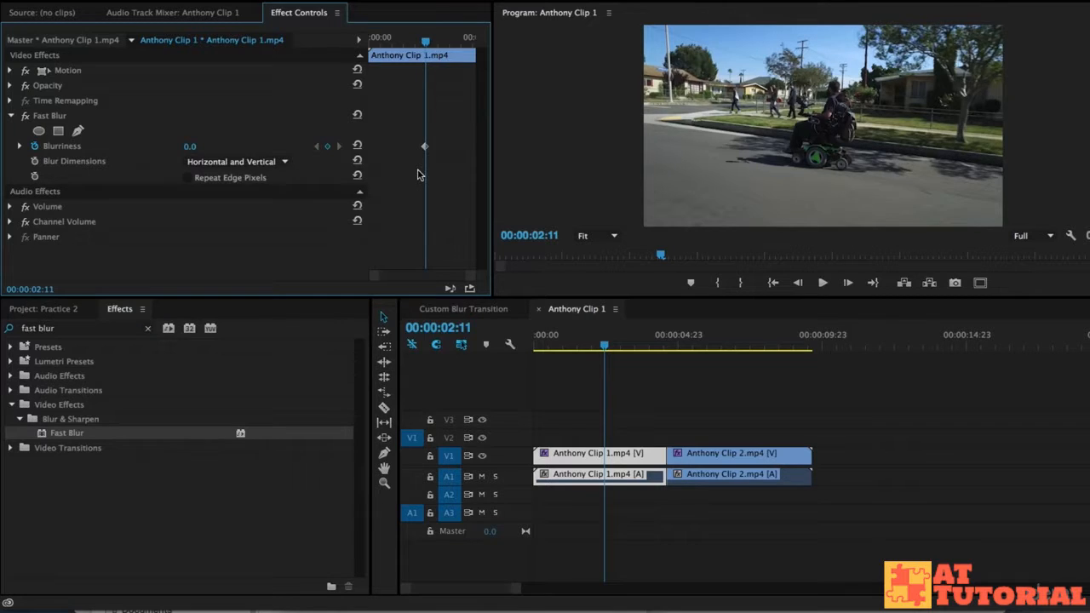
# - Advance the playhead 15 frames to 00:00:03:02 and set Anthony Clip 1.mp4's Blurriness to 50 there
pyautogui.hotkey('shift', 'Right')
pyautogui.hotkey('shift', 'Right')
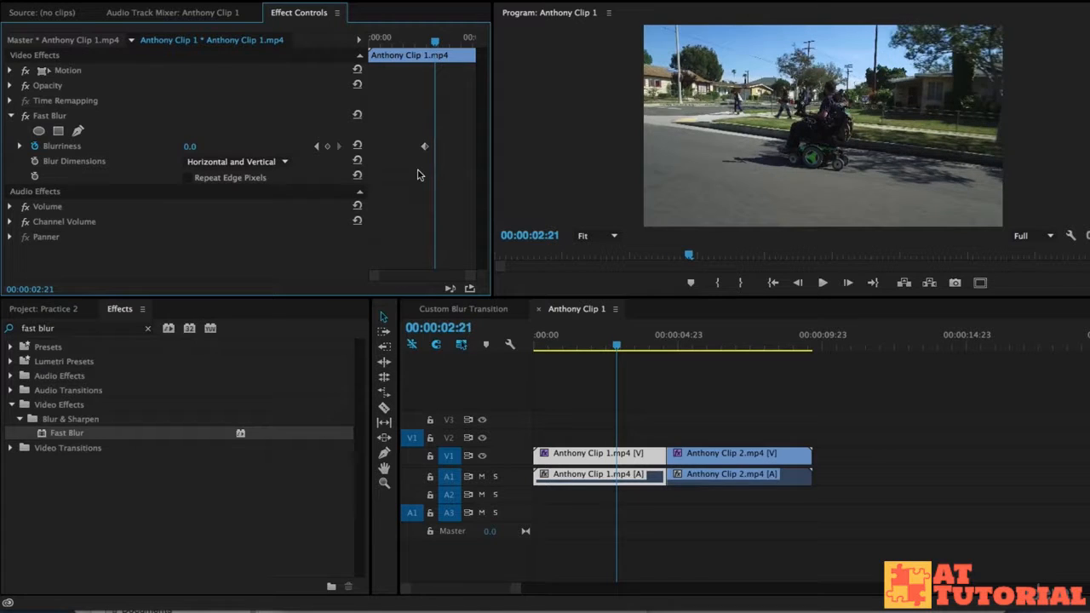
pyautogui.hotkey('shift', 'Right')
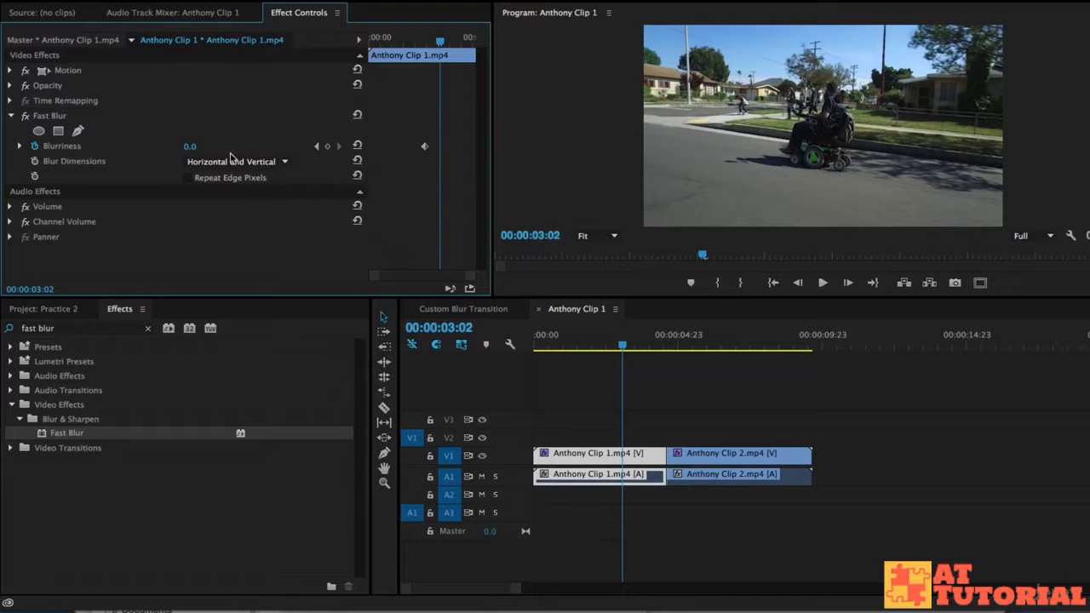
pyautogui.click(191, 148)
pyautogui.write('50')
pyautogui.press('Return')
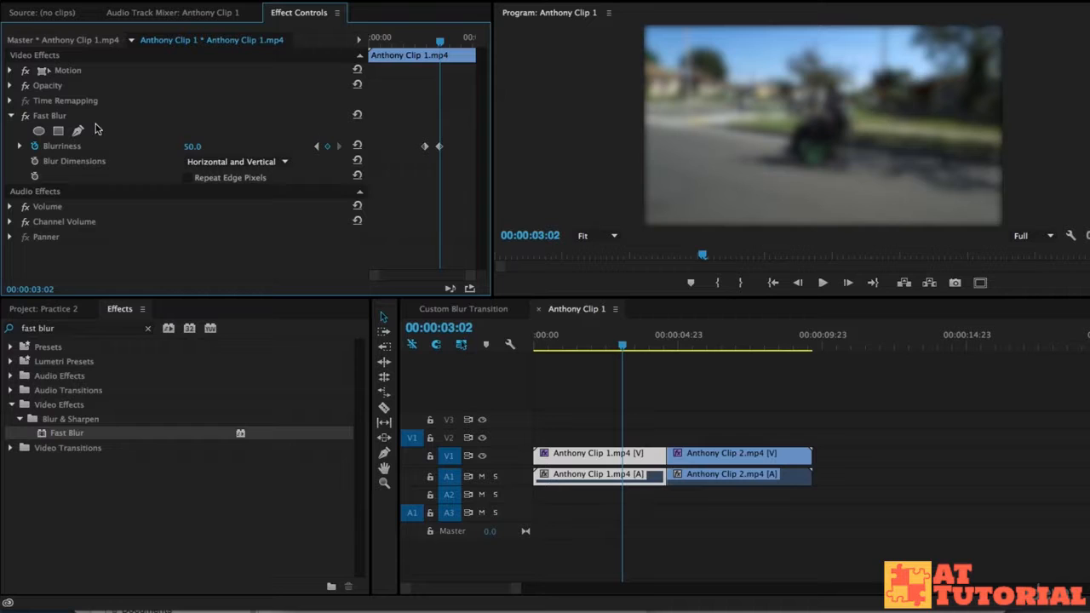
# - Compare the blurred frame edges with and without Repeat Edge Pixels, and leave the option enabled for Anthony Clip 1.mp4
pyautogui.click(187, 178)
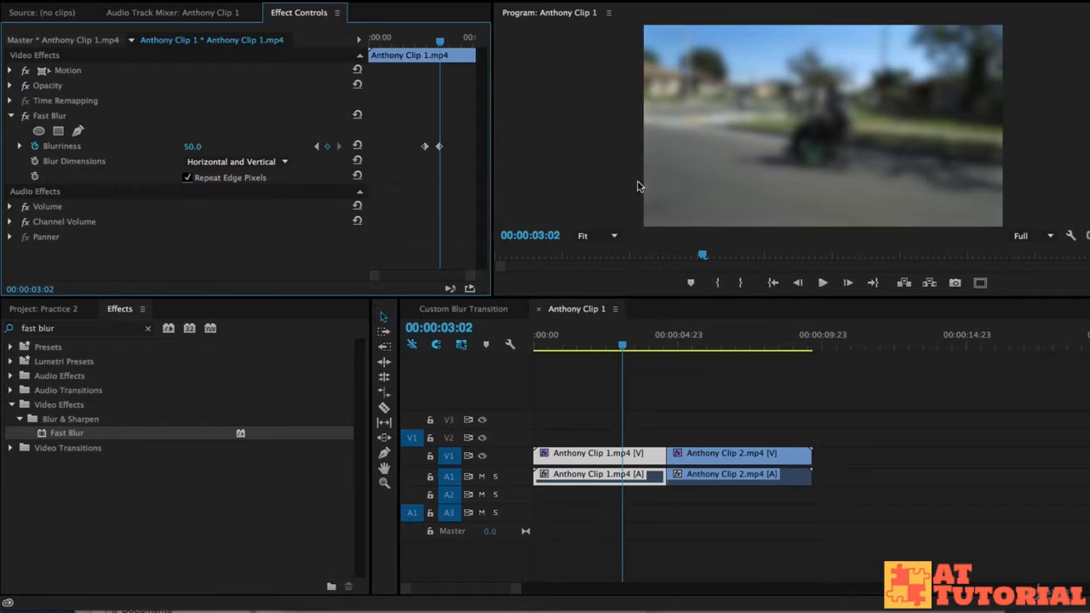
pyautogui.click(187, 178)
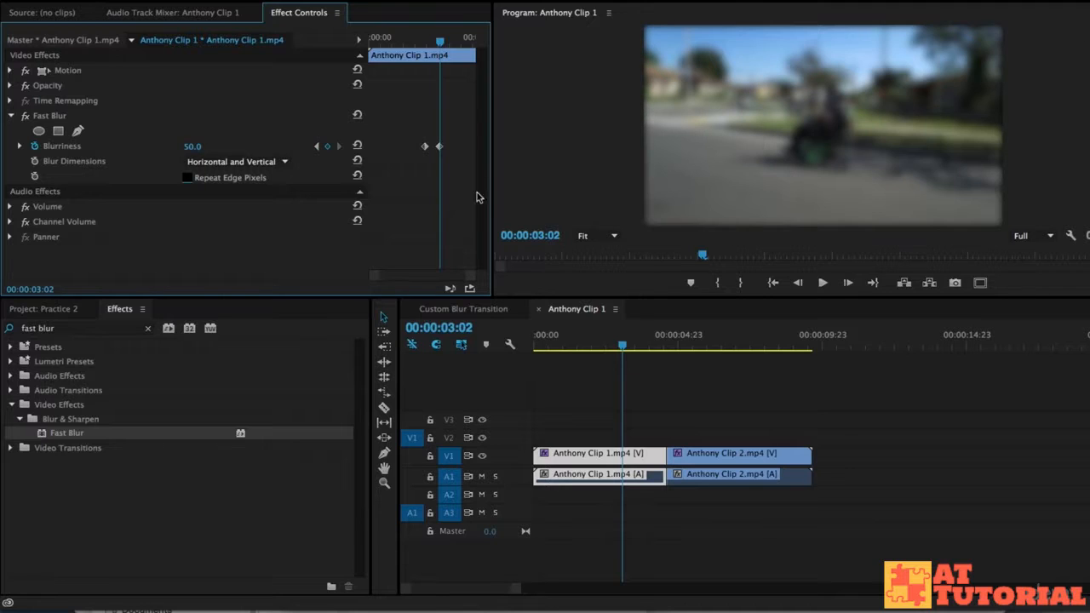
pyautogui.click(188, 178)
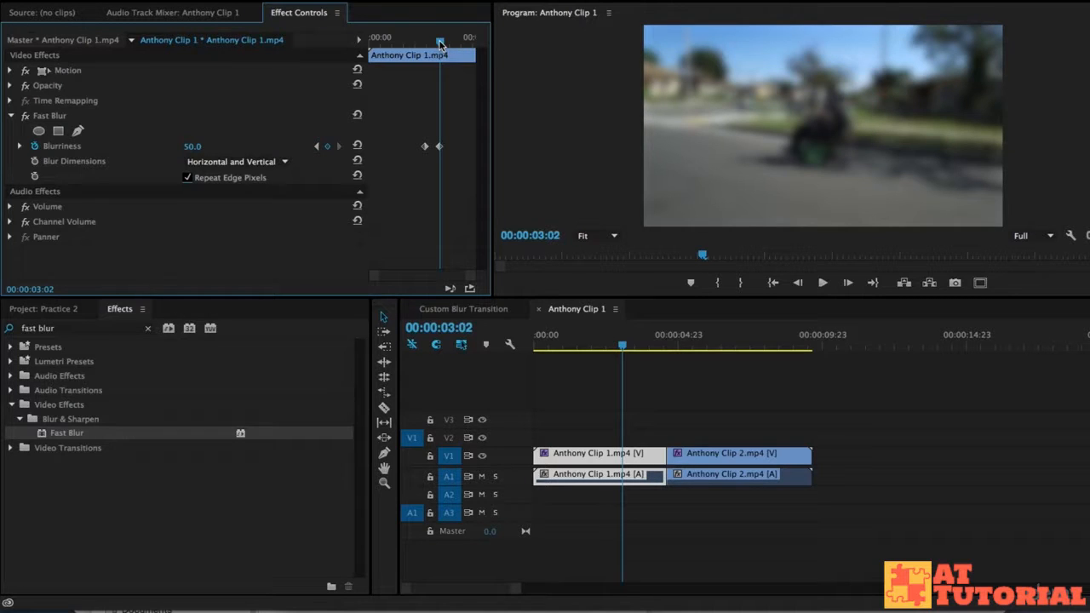
# - Play Anthony Clip 1.mp4 from before the first Blurriness keyframe to check the blur animation
pyautogui.moveTo(440, 43); pyautogui.dragTo(417, 41)
pyautogui.moveTo(596, 344); pyautogui.dragTo(593, 344)
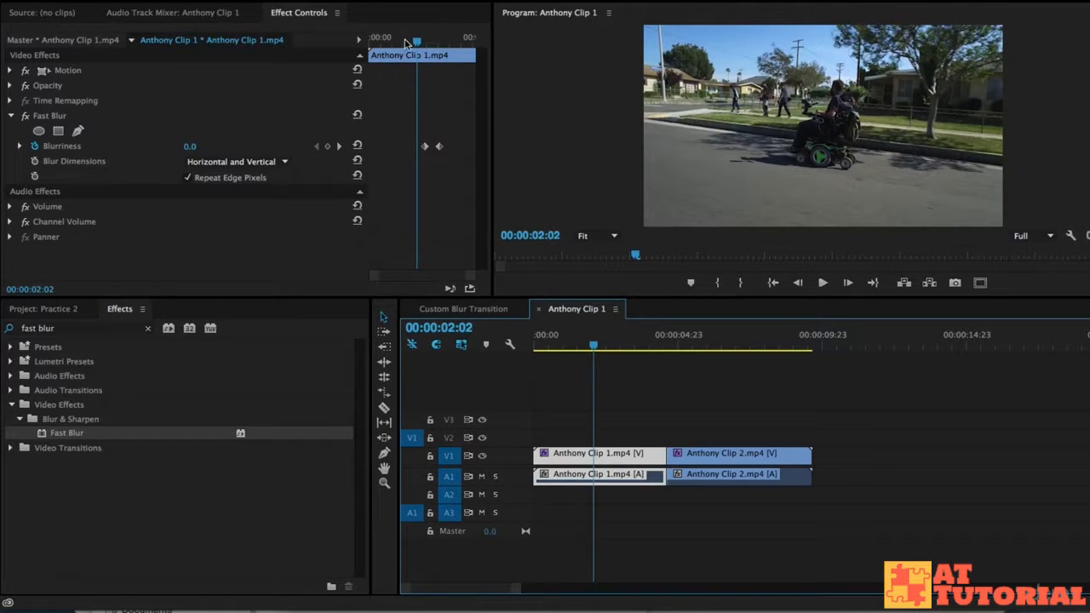
pyautogui.moveTo(416, 42)
pyautogui.mouseDown()
pyautogui.moveTo(446, 42)
pyautogui.moveTo(411, 57)
pyautogui.moveTo(445, 63)
pyautogui.moveTo(422, 63)
pyautogui.mouseUp()
pyautogui.press('space')
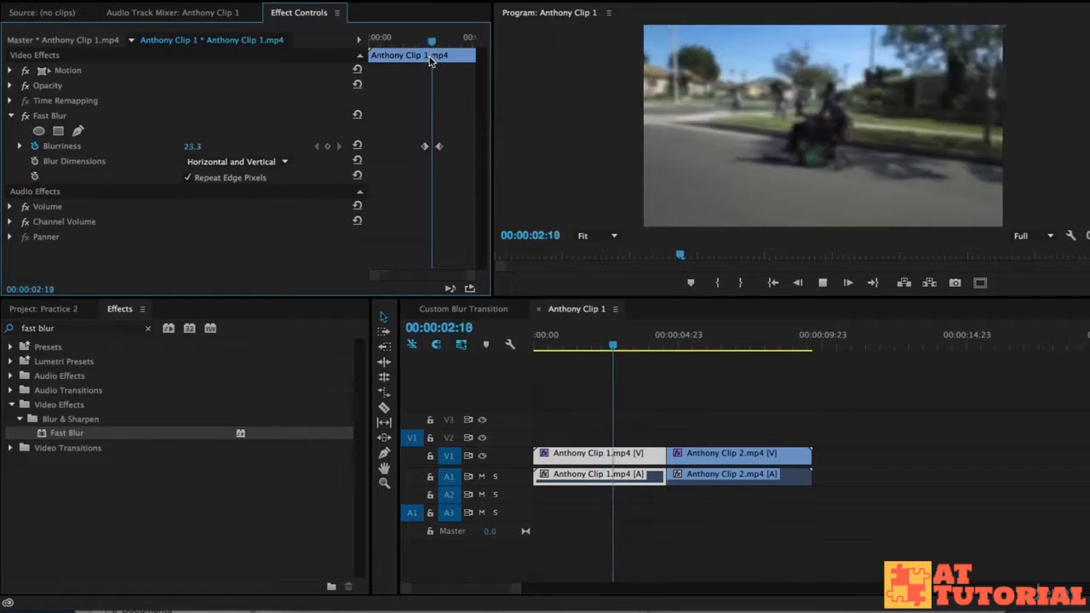
pyautogui.press('space')
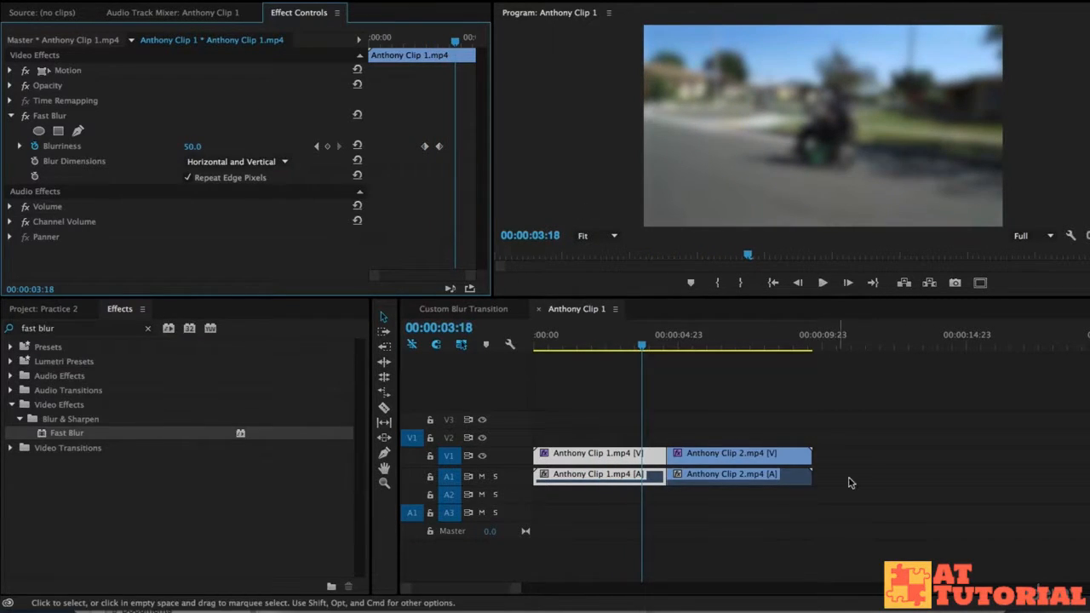
# - Set Anthony Clip 2.mp4's Fast Blur Blurriness to 50 near the clip's start at 00:00:04:17 and start keyframing it there
pyautogui.moveTo(661, 344); pyautogui.dragTo(603, 344)
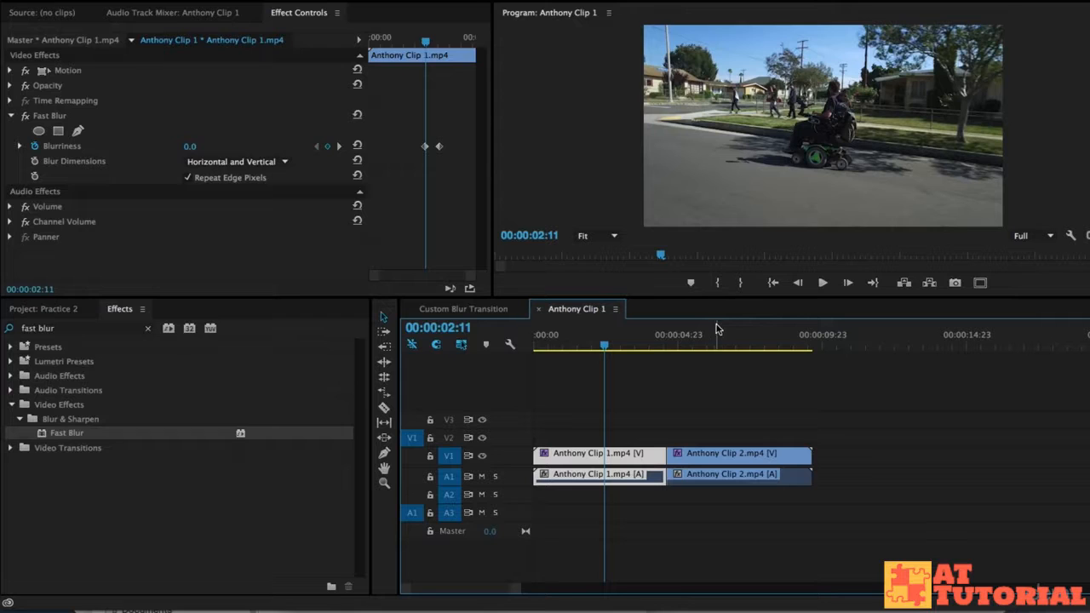
pyautogui.click(678, 345)
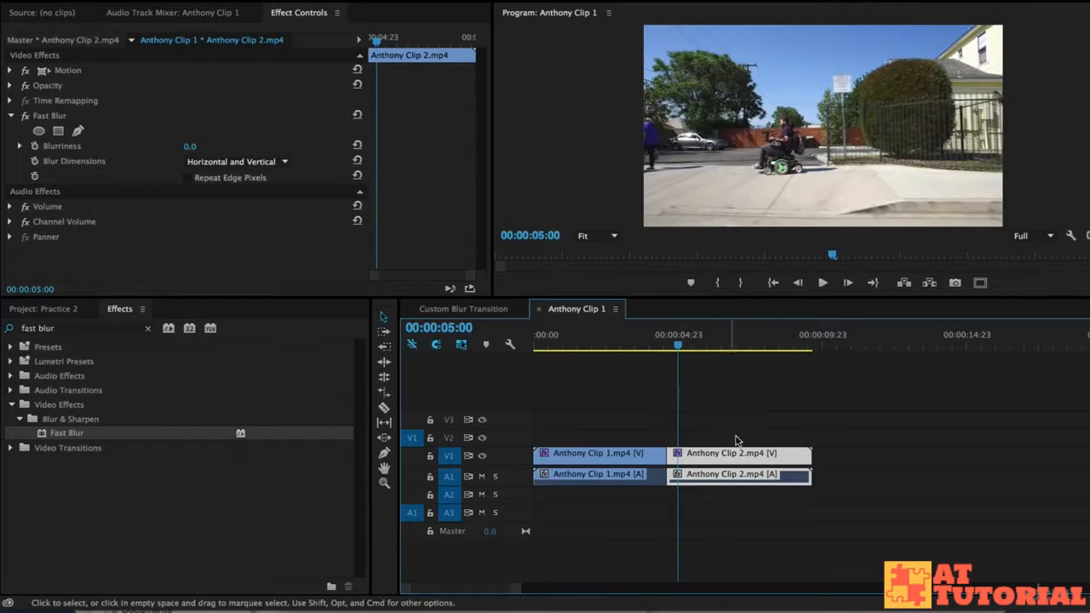
pyautogui.click(760, 400)
pyautogui.click(730, 456)
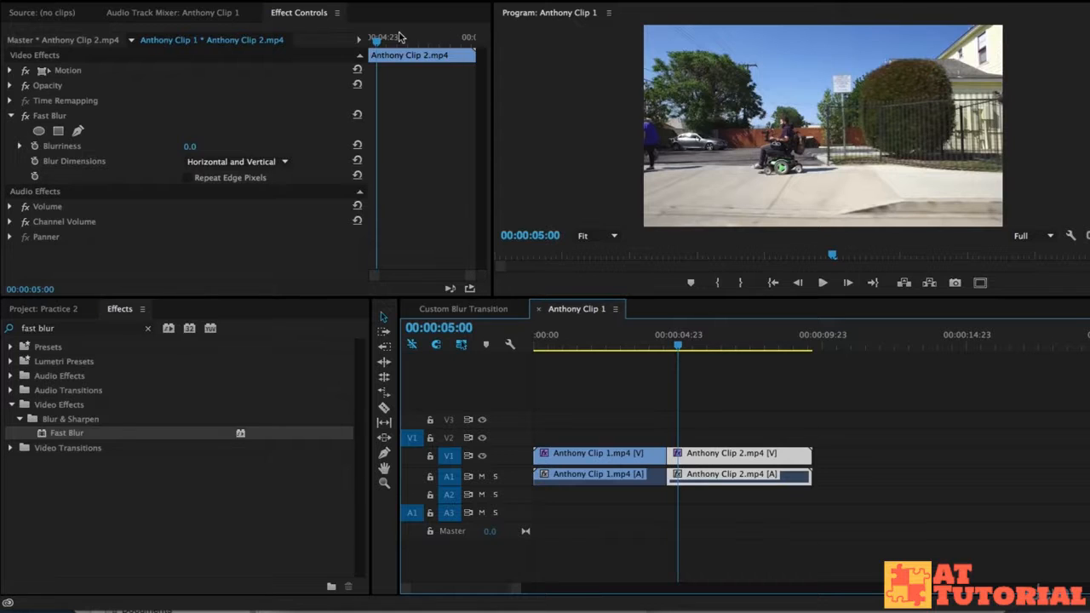
pyautogui.moveTo(377, 43); pyautogui.dragTo(370, 43)
pyautogui.click(190, 147)
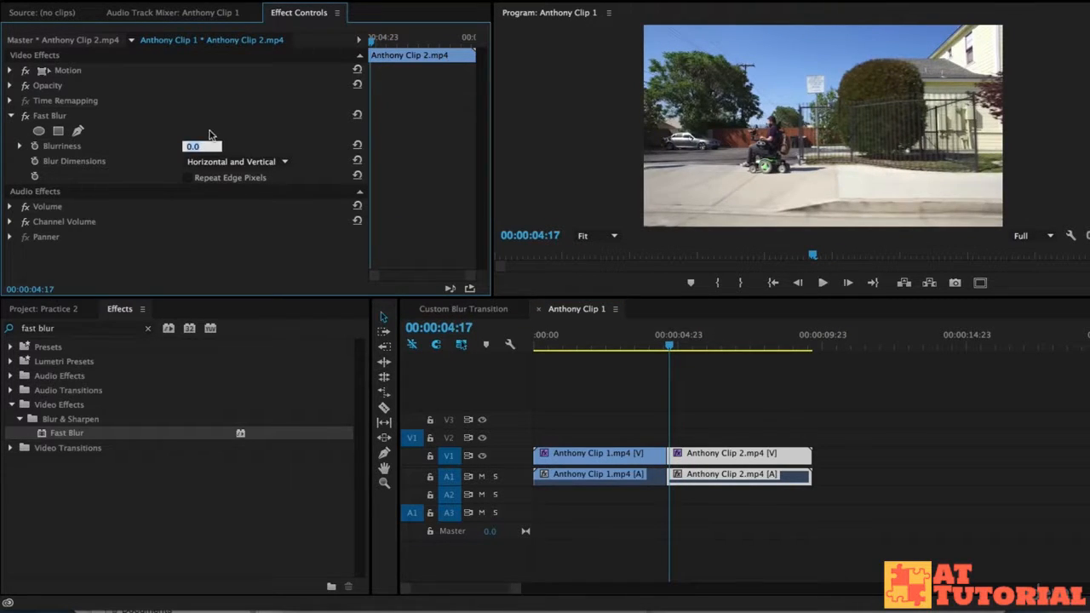
pyautogui.write('50')
pyautogui.press('Return')
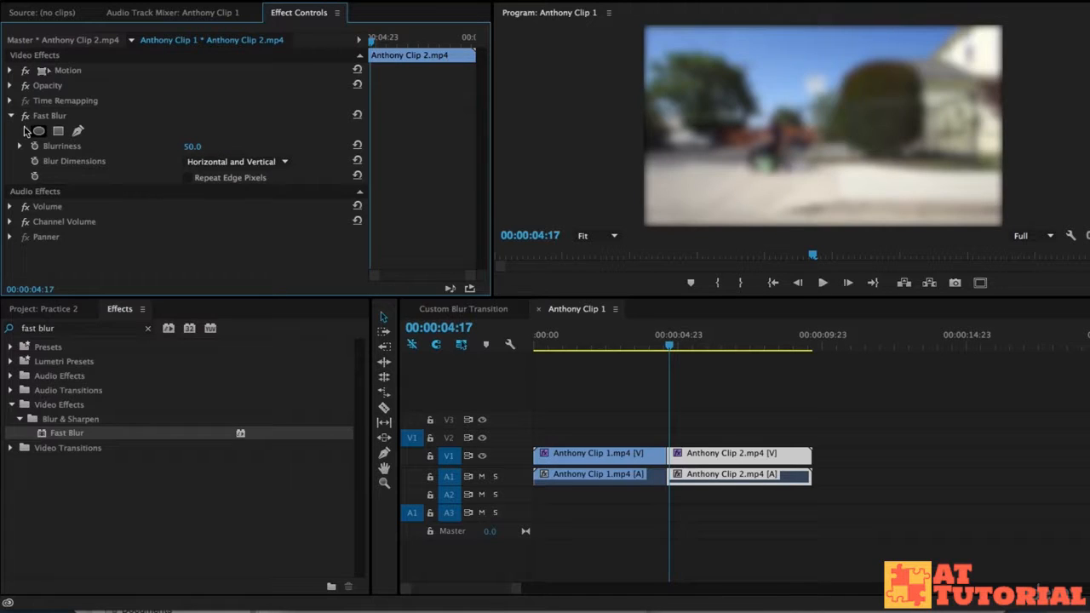
pyautogui.click(34, 147)
# - Advance the playhead to 00:00:05:08 and set Anthony Clip 2.mp4's Blurriness to 0 there
pyautogui.press('space')
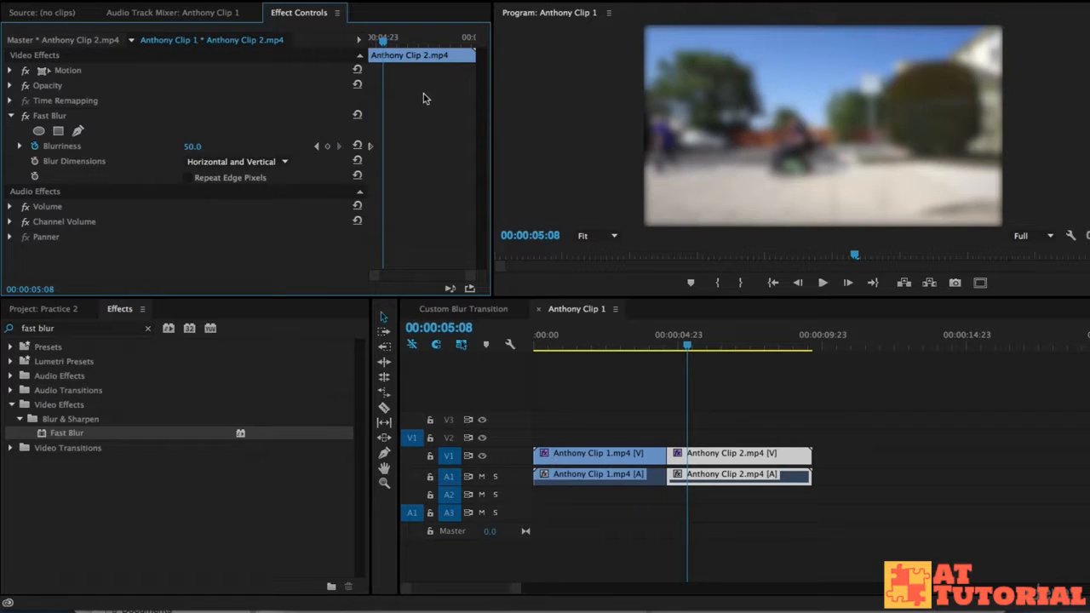
pyautogui.click(195, 147)
pyautogui.write('0')
pyautogui.press('Return')
# - Compare the blurred frame edges at the start of Anthony Clip 2.mp4 with and without Repeat Edge Pixels, leaving the option enabled
pyautogui.moveTo(383, 41); pyautogui.dragTo(331, 58)
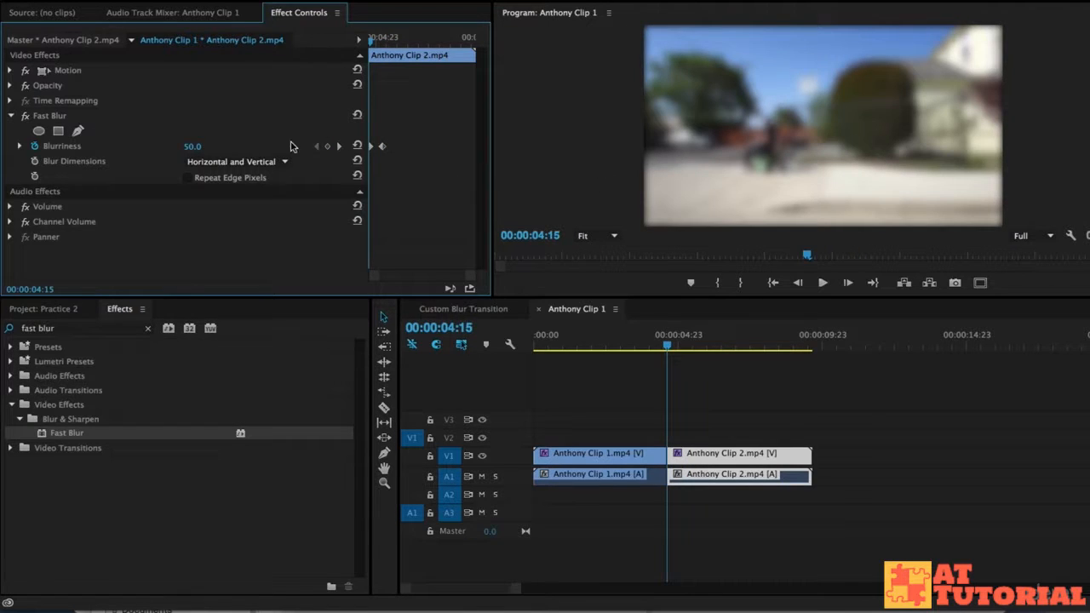
pyautogui.click(188, 178)
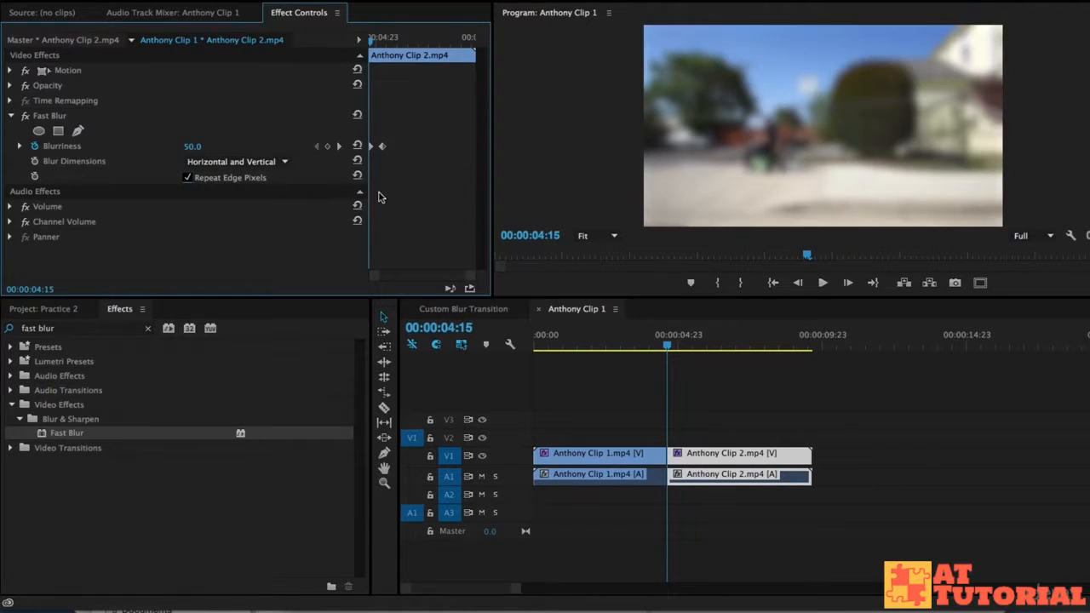
pyautogui.hotkey('ctrl', 'z')
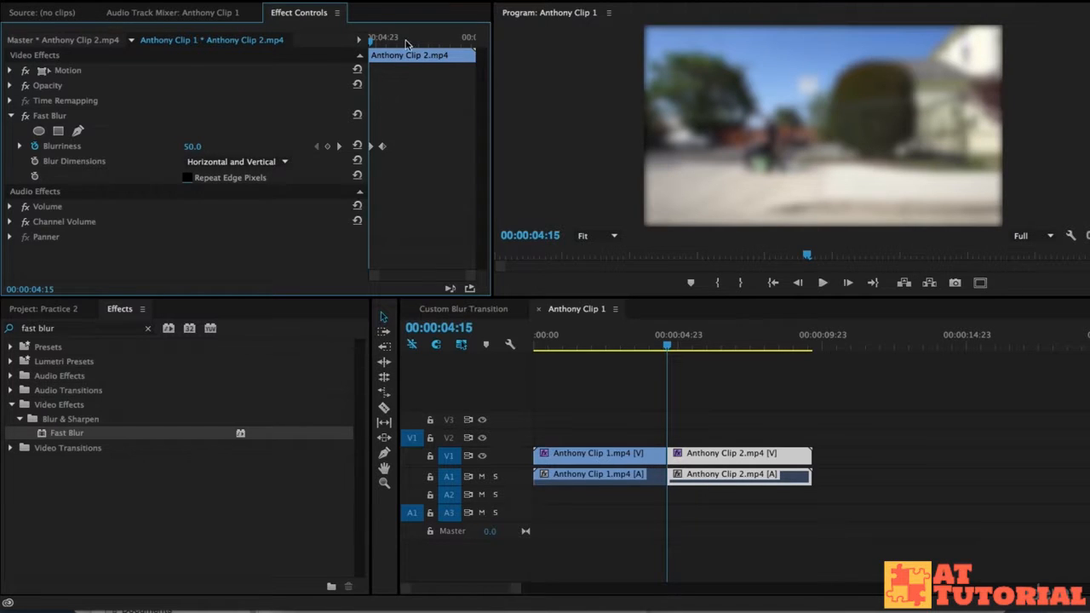
pyautogui.hotkey('ctrl', 'shift', 'z')
# - Play Anthony Clip 2.mp4 from its start to check the blur-to-sharp animation
pyautogui.moveTo(385, 38); pyautogui.dragTo(290, 43)
pyautogui.press('space')
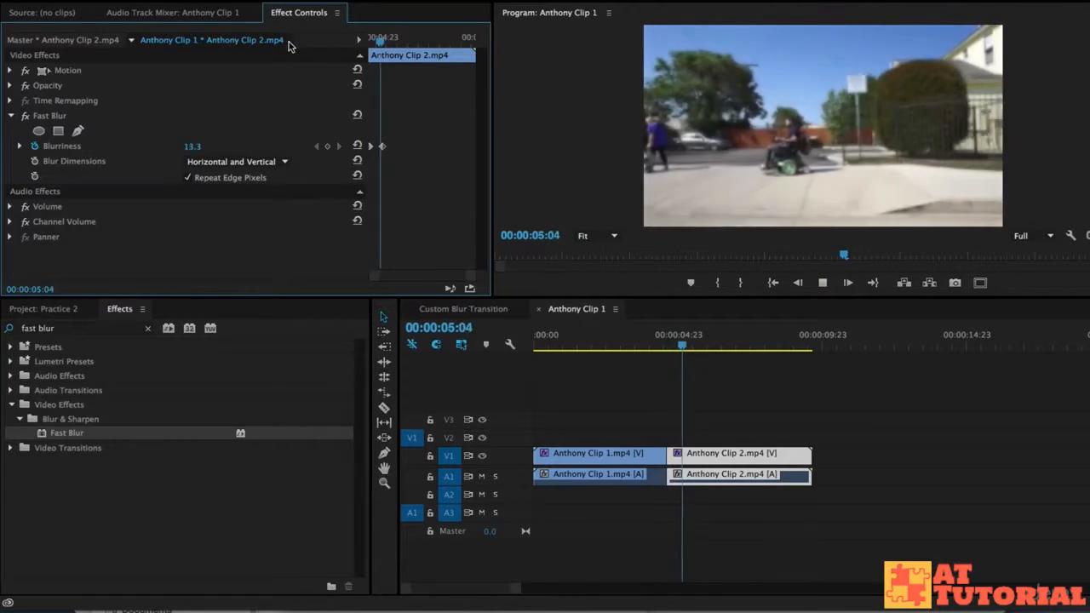
pyautogui.press('space')
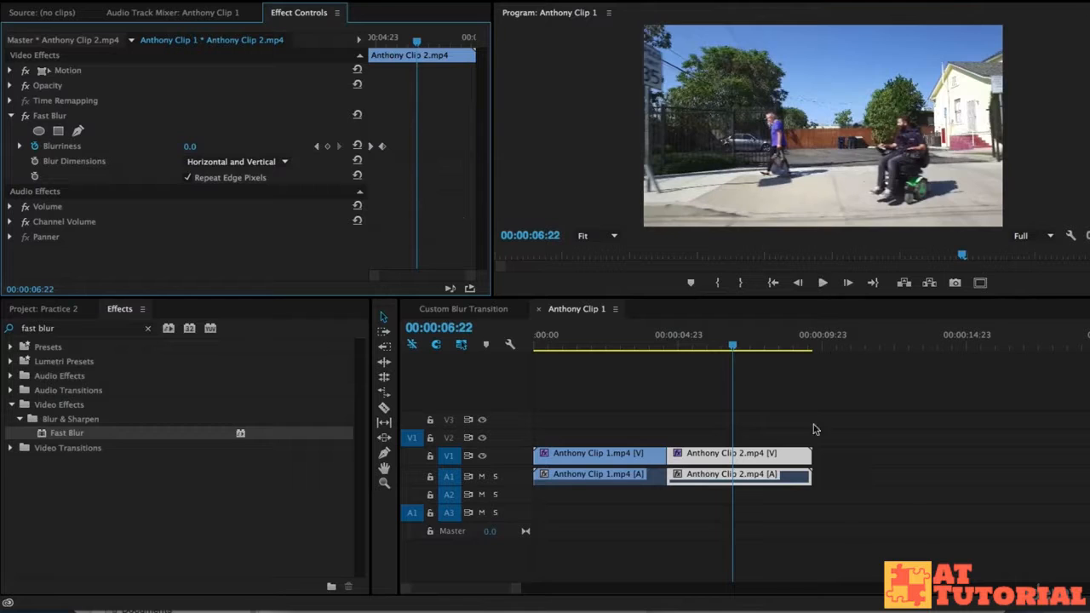
# - Apply the default video and audio transitions at the cut between Anthony Clip 1.mp4 and Anthony Clip 2.mp4
pyautogui.moveTo(662, 346); pyautogui.dragTo(659, 347)
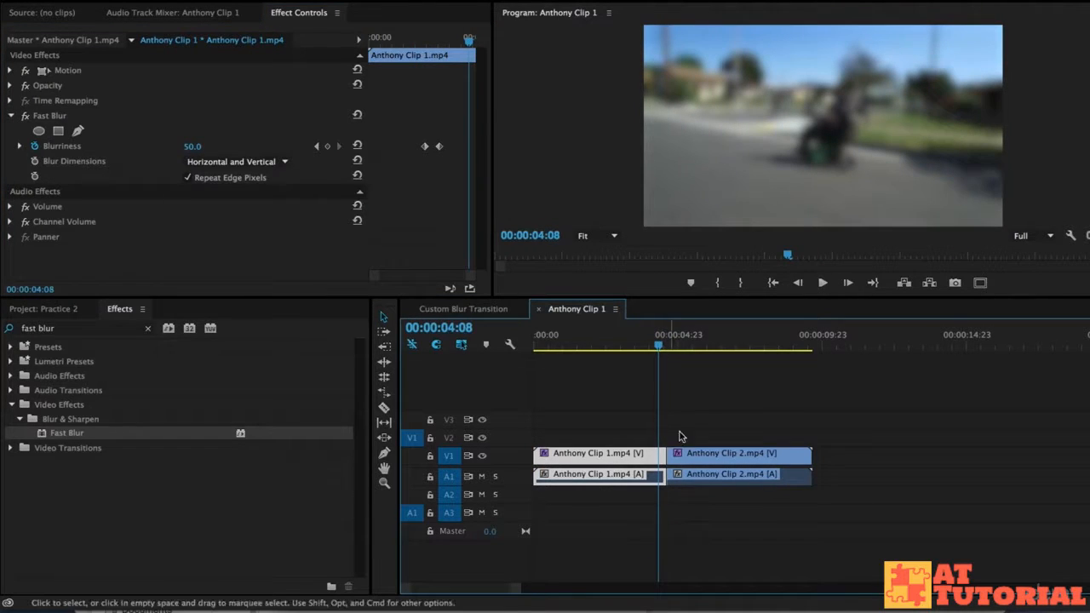
pyautogui.rightClick(665, 453)
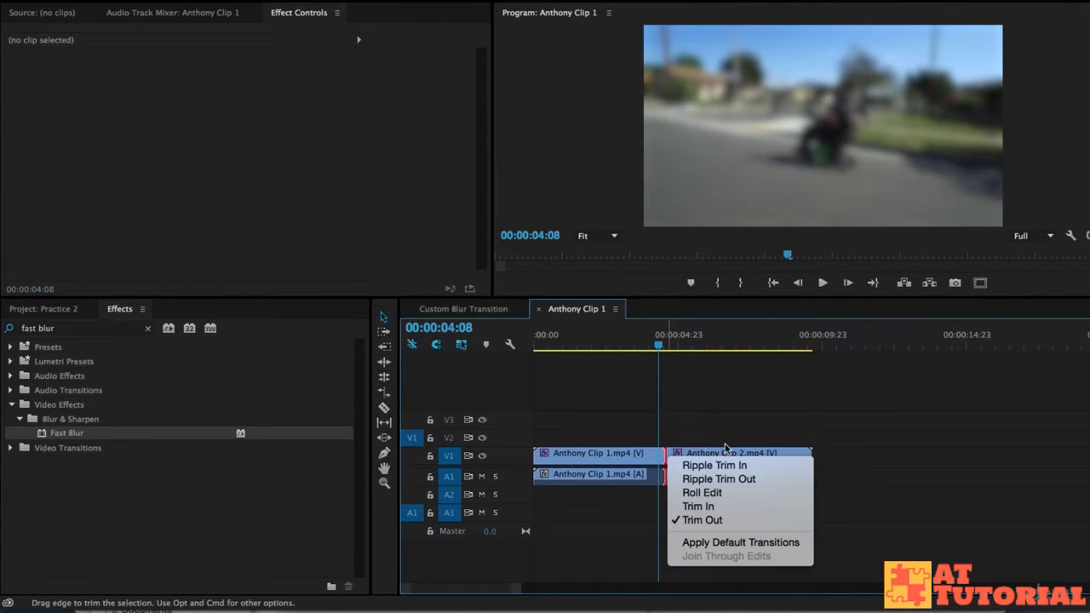
pyautogui.click(747, 542)
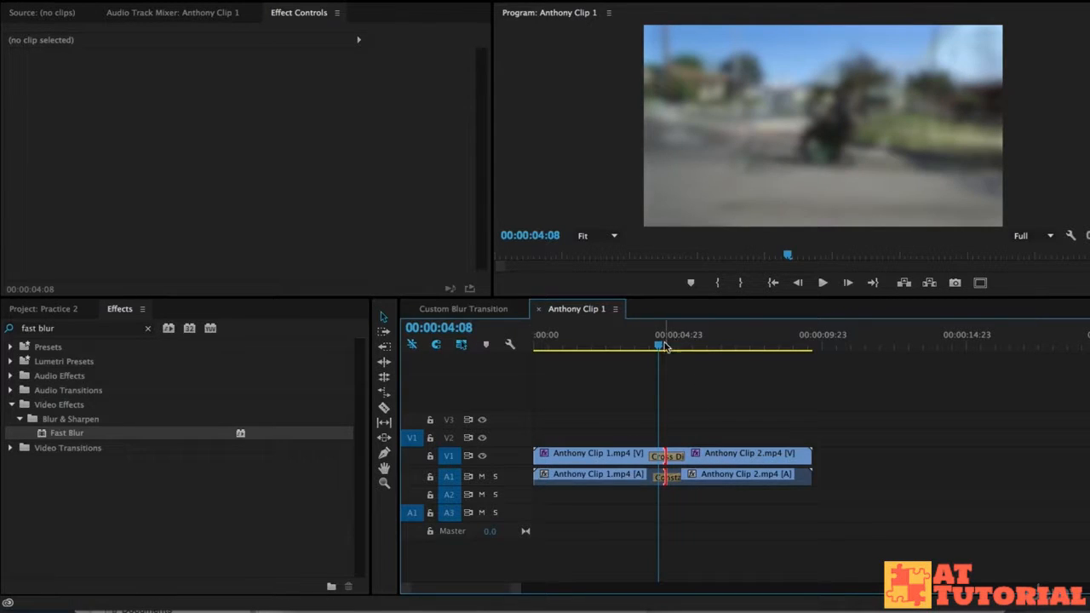
# - Play across the cut to check the Cross Dissolve combined with the blur
pyautogui.click(649, 345)
pyautogui.press('space')
pyautogui.click(630, 345)
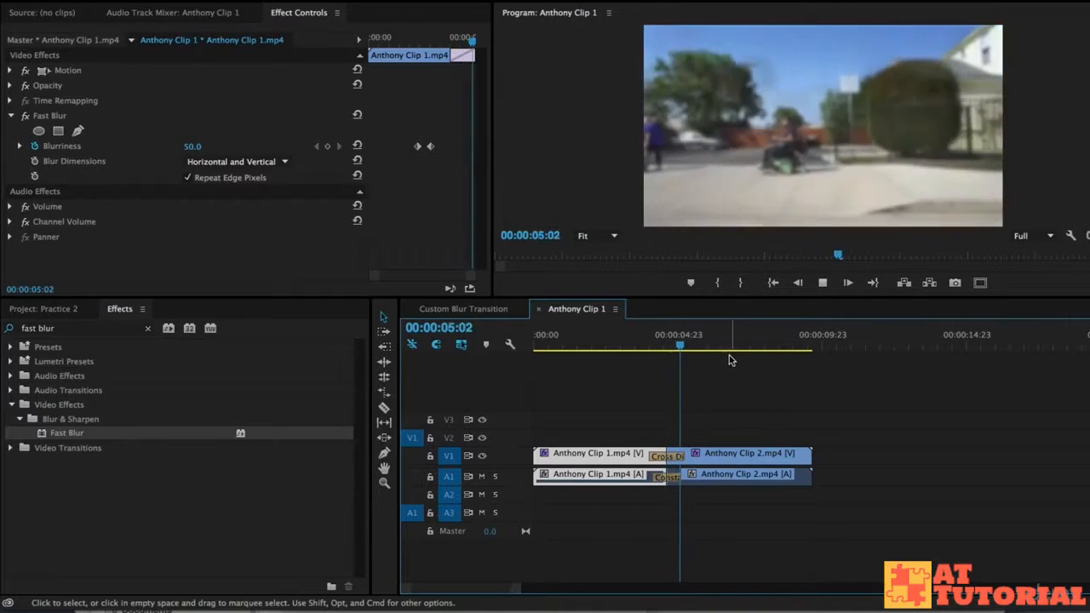
pyautogui.press('space')
# - Move Anthony Clip 1.mp4's second Blurriness keyframe, the one with value 50, to the end of the Cross Dissolve
pyautogui.moveTo(633, 347); pyautogui.dragTo(608, 352)
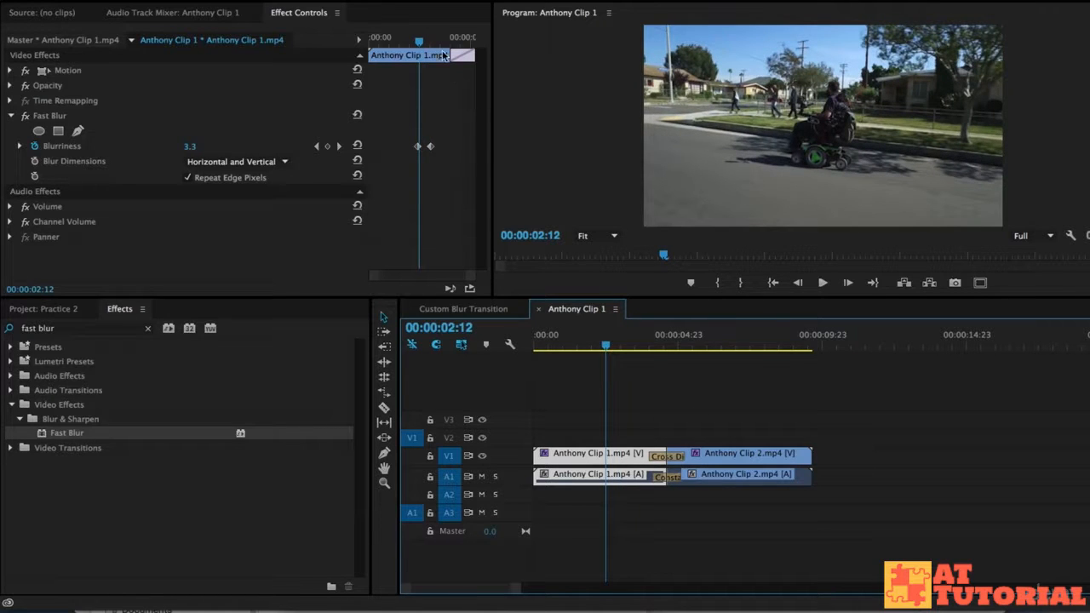
pyautogui.moveTo(417, 42); pyautogui.dragTo(442, 43)
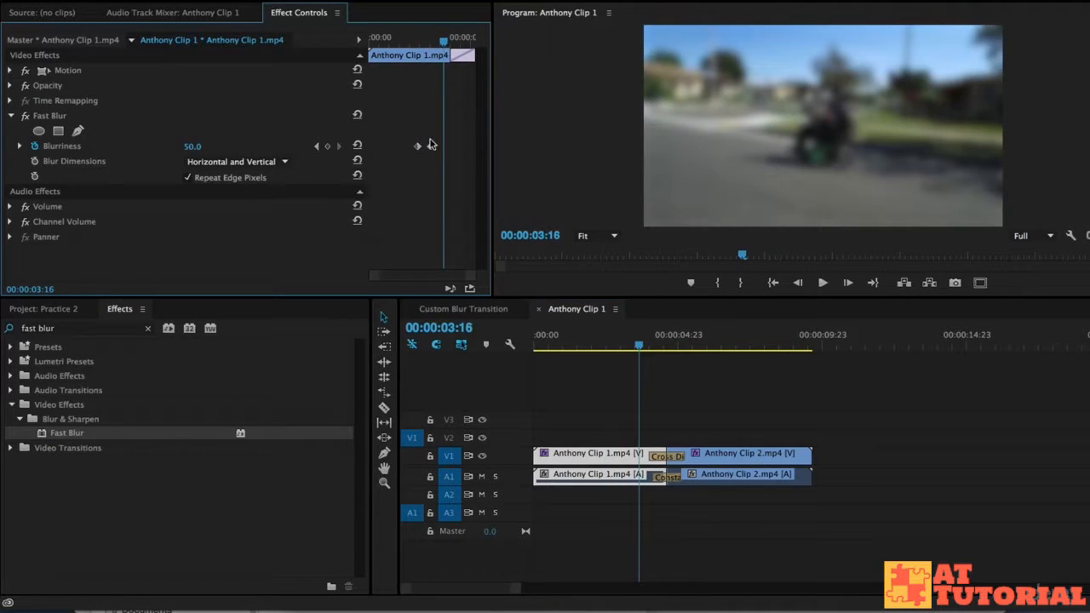
pyautogui.click(601, 435)
pyautogui.click(592, 459)
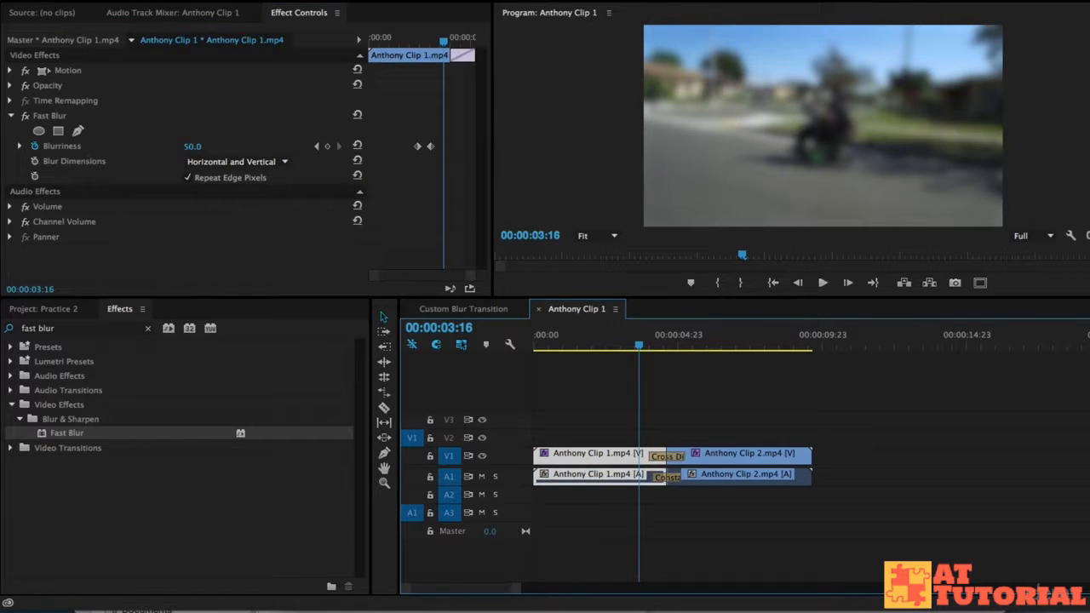
pyautogui.click(432, 151)
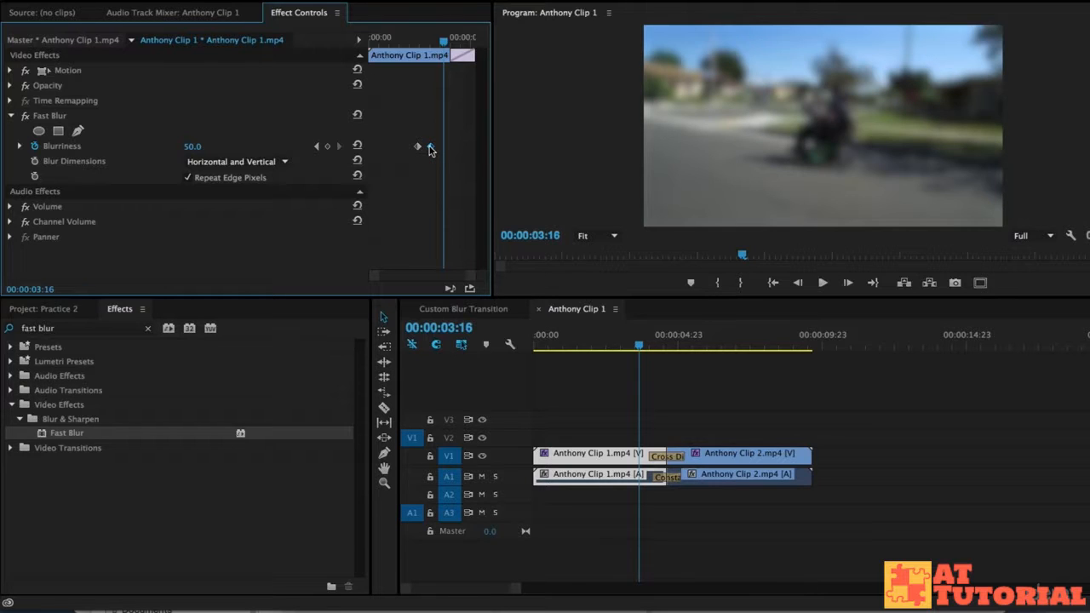
pyautogui.moveTo(430, 150); pyautogui.dragTo(500, 162)
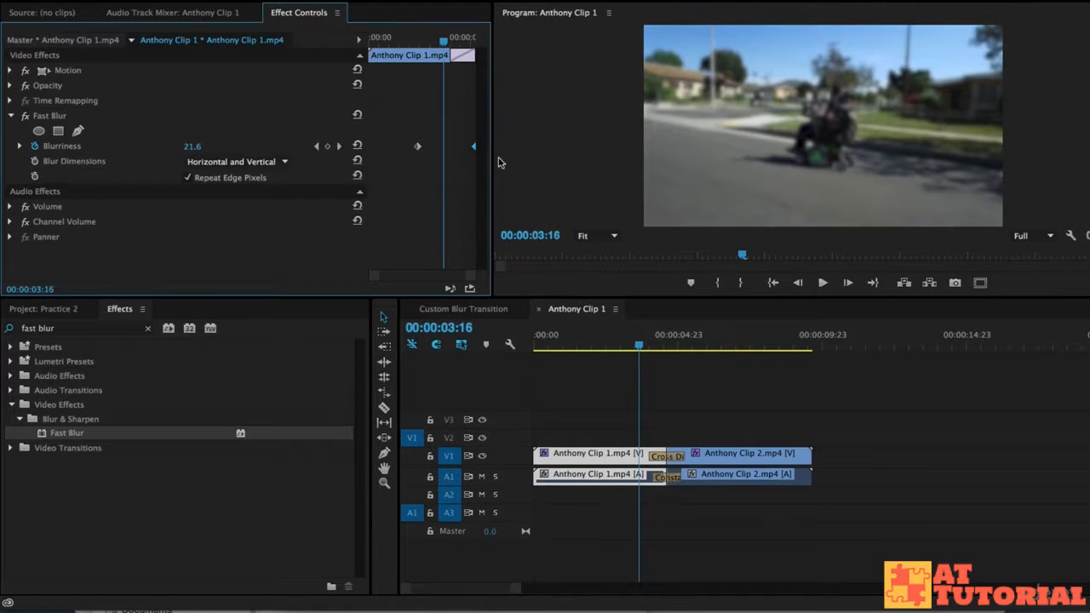
# - Move Anthony Clip 1.mp4's first Blurriness keyframe to the start of the Cross Dissolve at 00:00:04:00
pyautogui.click(647, 347)
pyautogui.moveTo(647, 347); pyautogui.dragTo(649, 349)
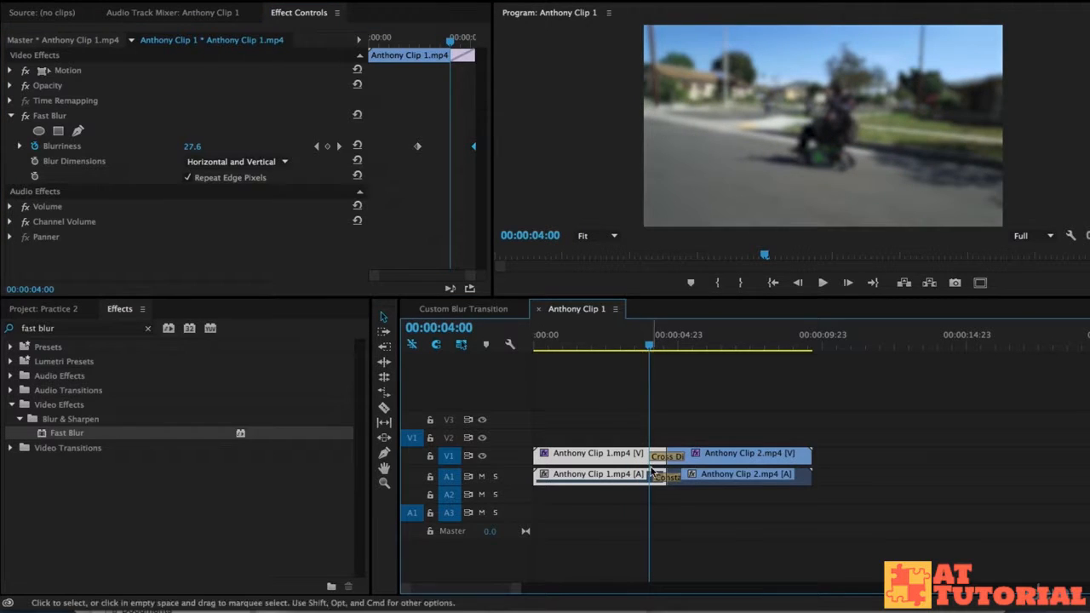
pyautogui.moveTo(417, 149); pyautogui.dragTo(452, 152)
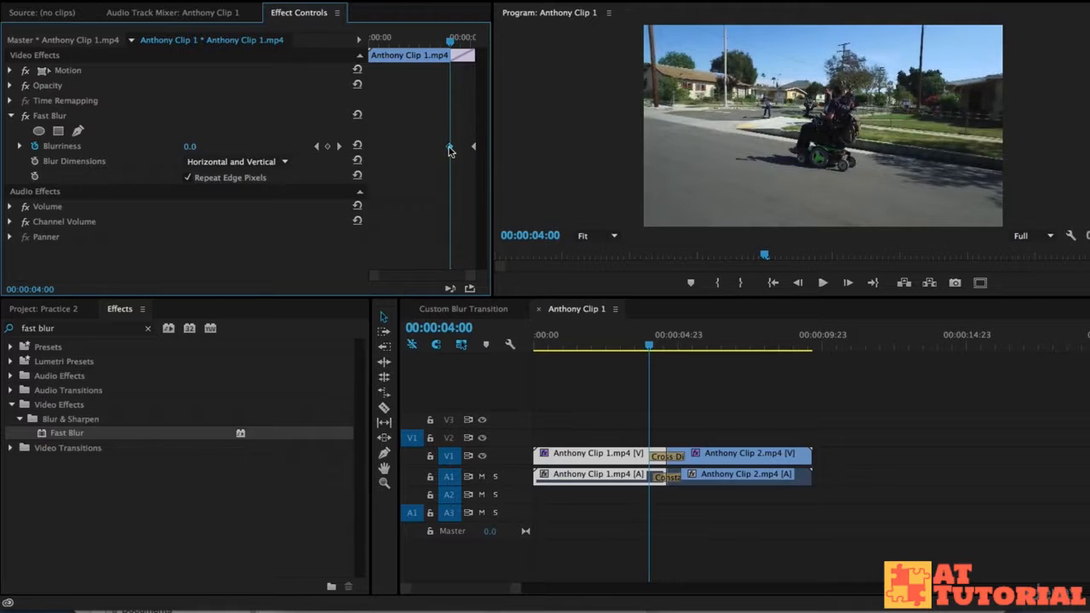
# - Move Anthony Clip 2.mp4's first Blurriness keyframe to the Cross Dissolve's start at 00:00:04:00 and its second keyframe to 00:00:05:06
pyautogui.moveTo(649, 345); pyautogui.dragTo(684, 348)
pyautogui.click(743, 440)
pyautogui.click(735, 459)
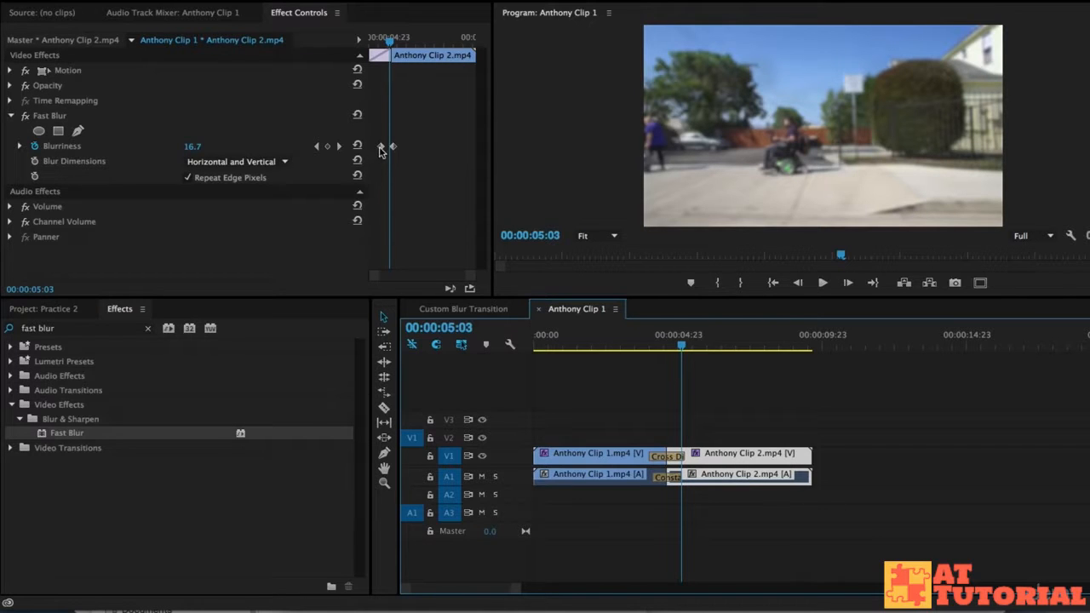
pyautogui.moveTo(381, 147); pyautogui.dragTo(341, 142)
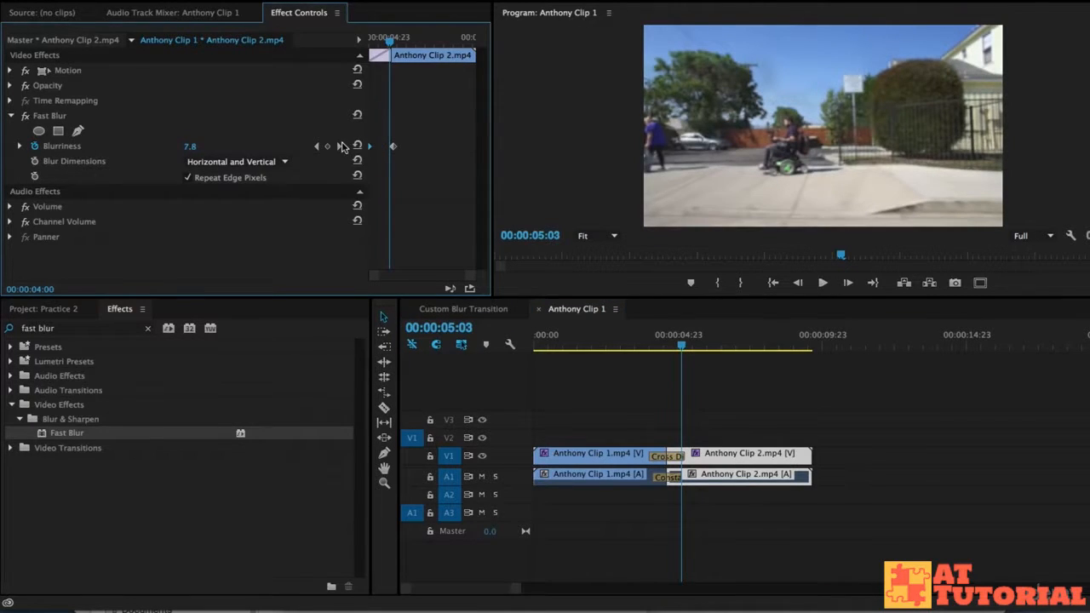
pyautogui.moveTo(394, 42)
pyautogui.mouseDown()
pyautogui.moveTo(380, 43)
pyautogui.moveTo(394, 46)
pyautogui.mouseUp()
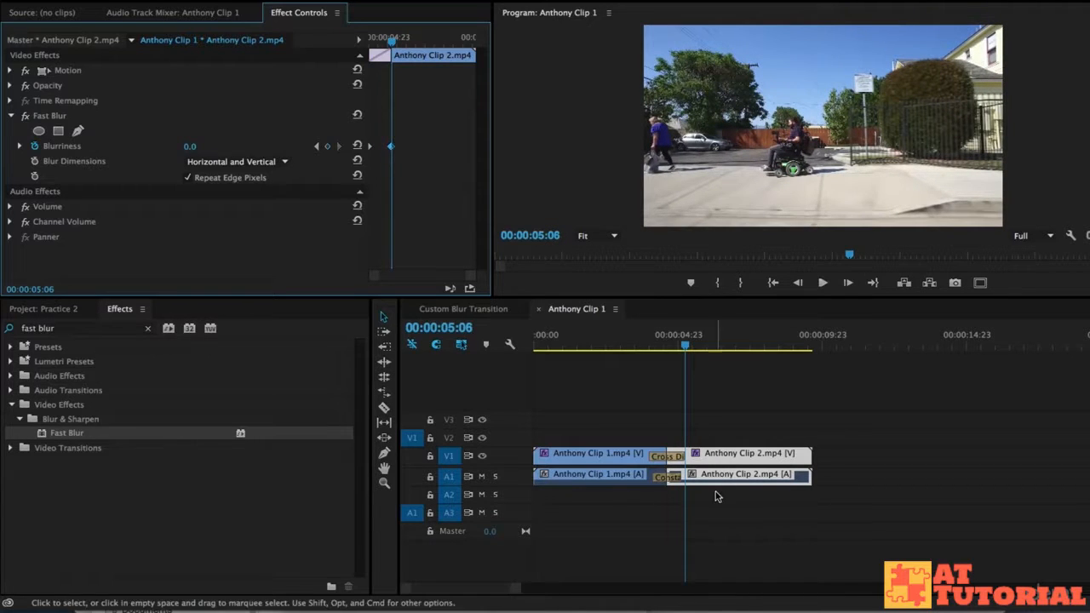
# - Play the blur transition twice from before the Cross Dissolve to judge its timing
pyautogui.click(628, 348)
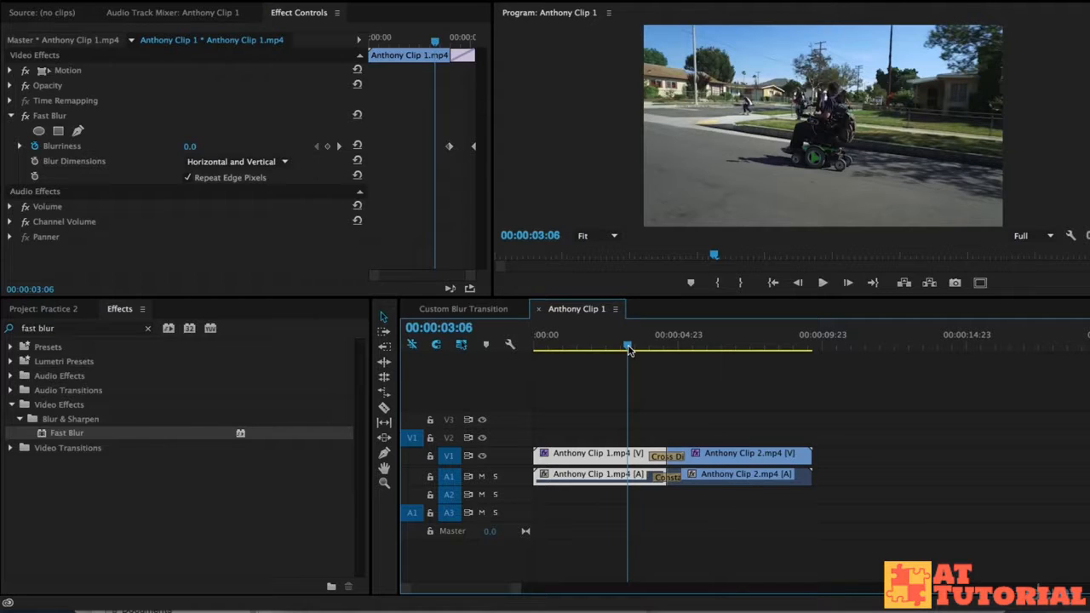
pyautogui.press('space')
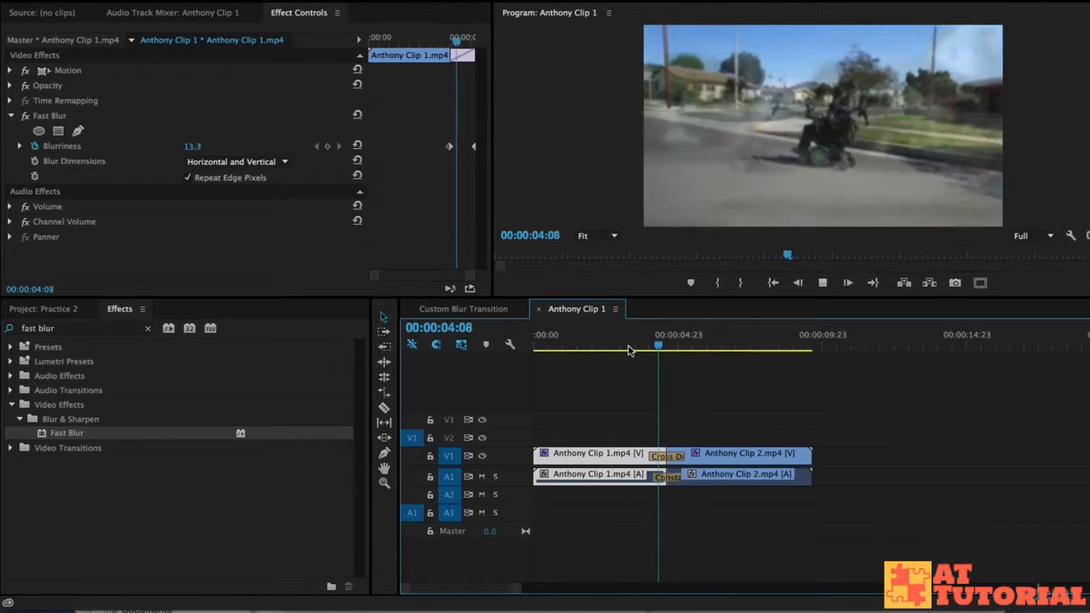
pyautogui.click(639, 348)
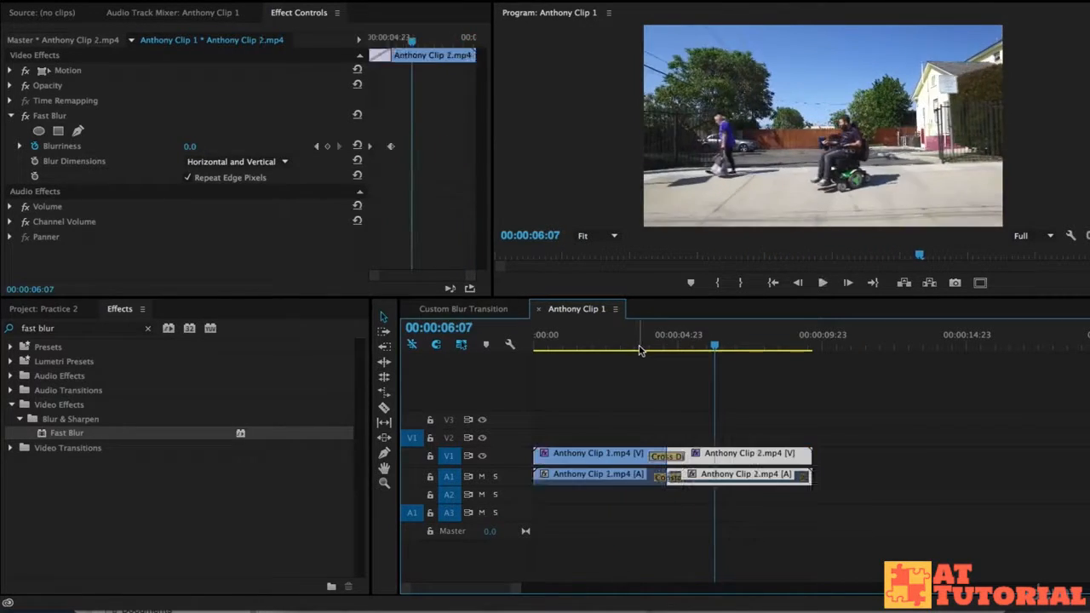
pyautogui.press('space')
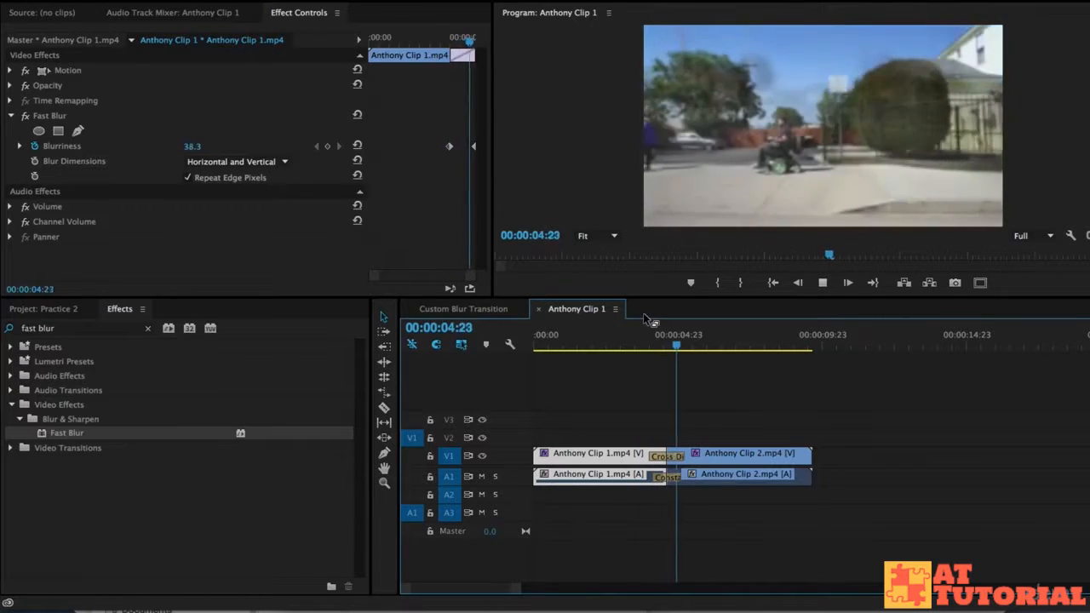
# - Move Anthony Clip 1.mp4's first Blurriness keyframe earlier, to about 00:00:03:04, so the blur begins before the Cross Dissolve
pyautogui.click(630, 349)
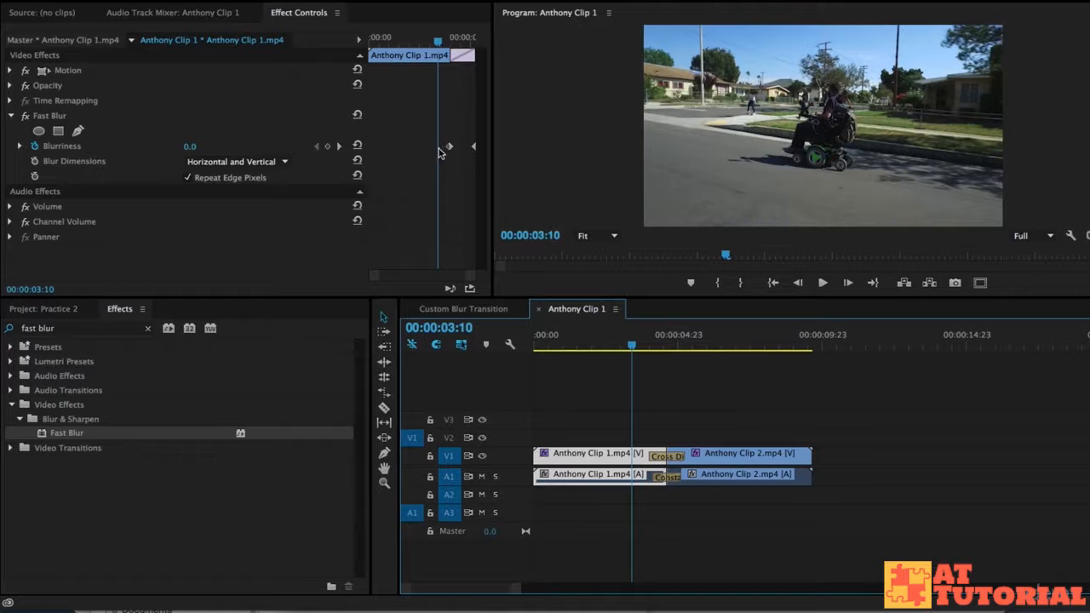
pyautogui.moveTo(454, 42); pyautogui.dragTo(274, 42)
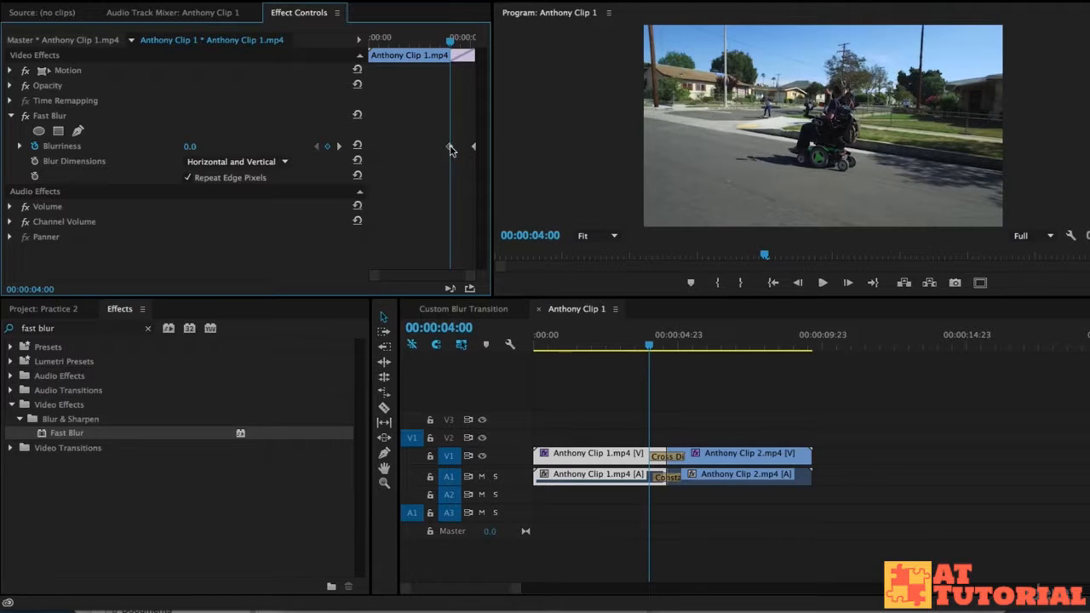
pyautogui.moveTo(449, 148); pyautogui.dragTo(433, 147)
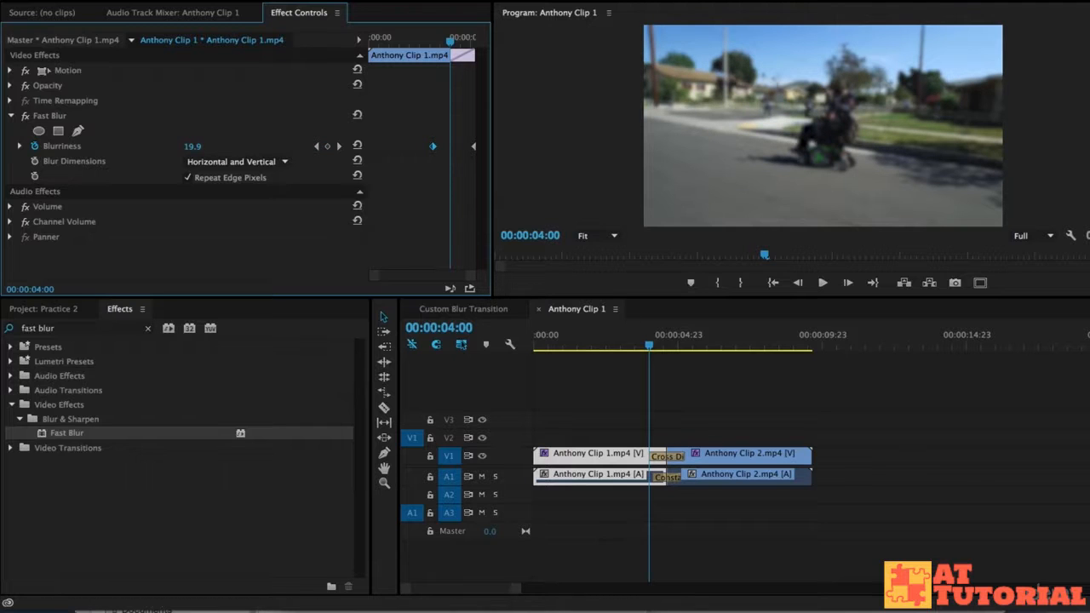
# - Play through the transition to 00:00:06:02 and move Anthony Clip 2.mp4's second Blurriness keyframe to that point
pyautogui.click(413, 40)
pyautogui.press('space')
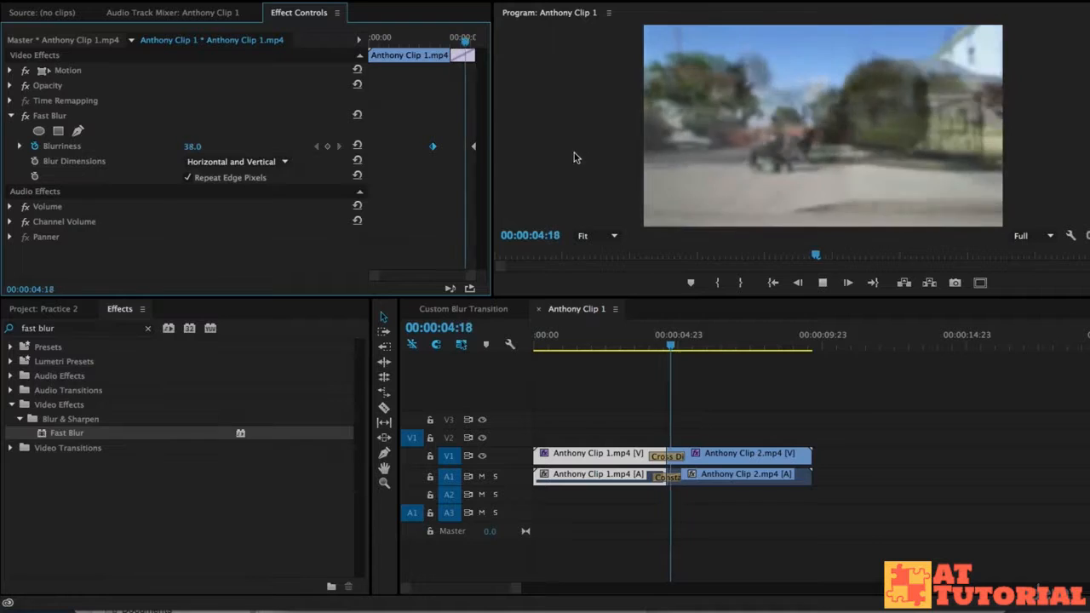
pyautogui.click(721, 454)
pyautogui.click(741, 443)
pyautogui.click(741, 449)
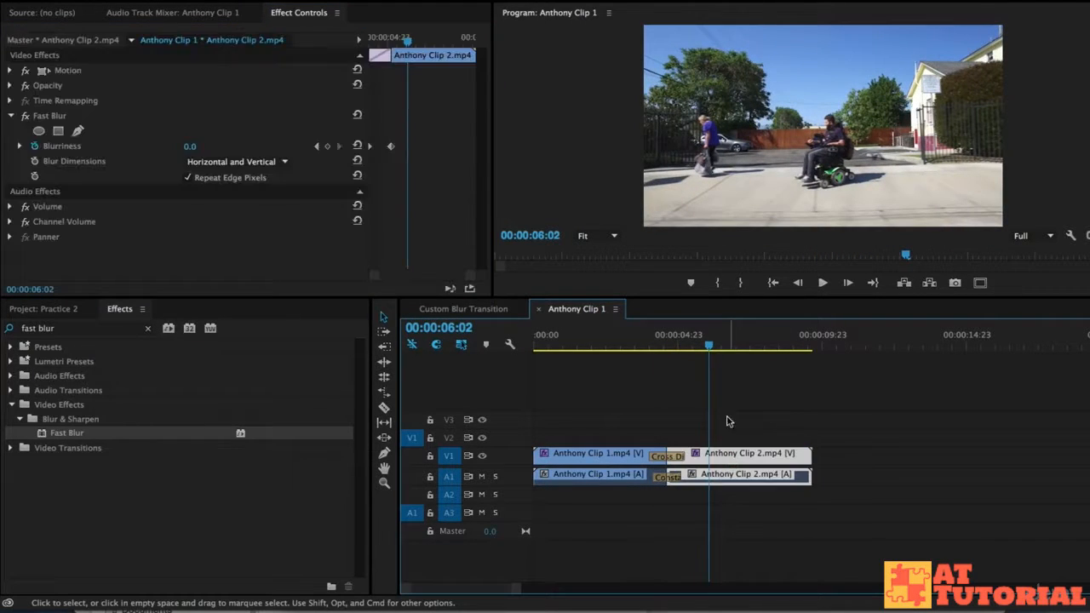
pyautogui.click(391, 149)
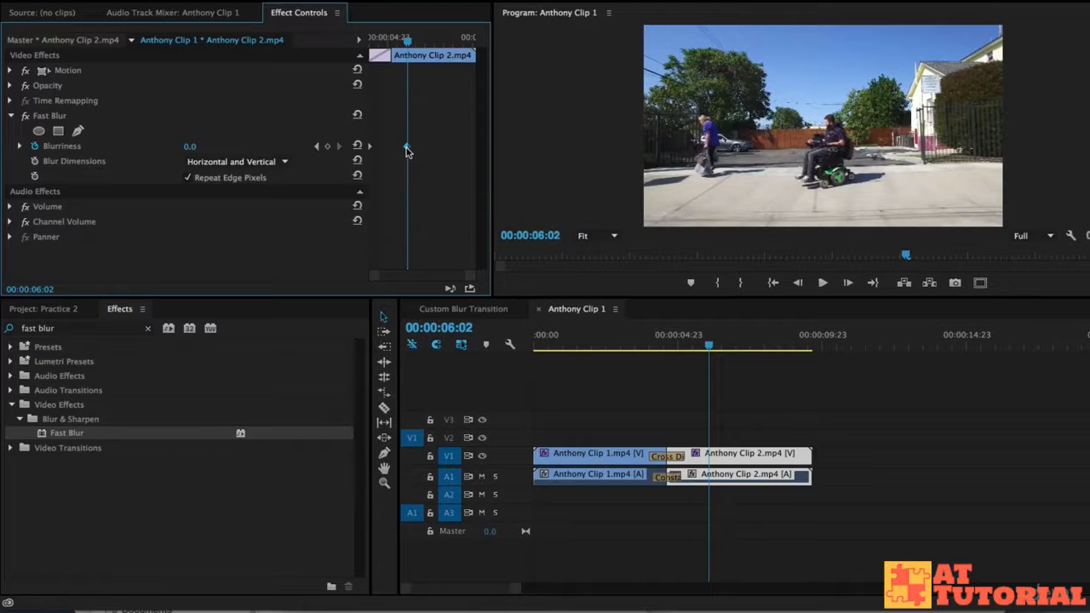
# - Replay the blur transition from within Anthony Clip 1.mp4 into Anthony Clip 2.mp4 twice to check the adjusted Blurriness keyframes
pyautogui.click(625, 336)
pyautogui.press('space')
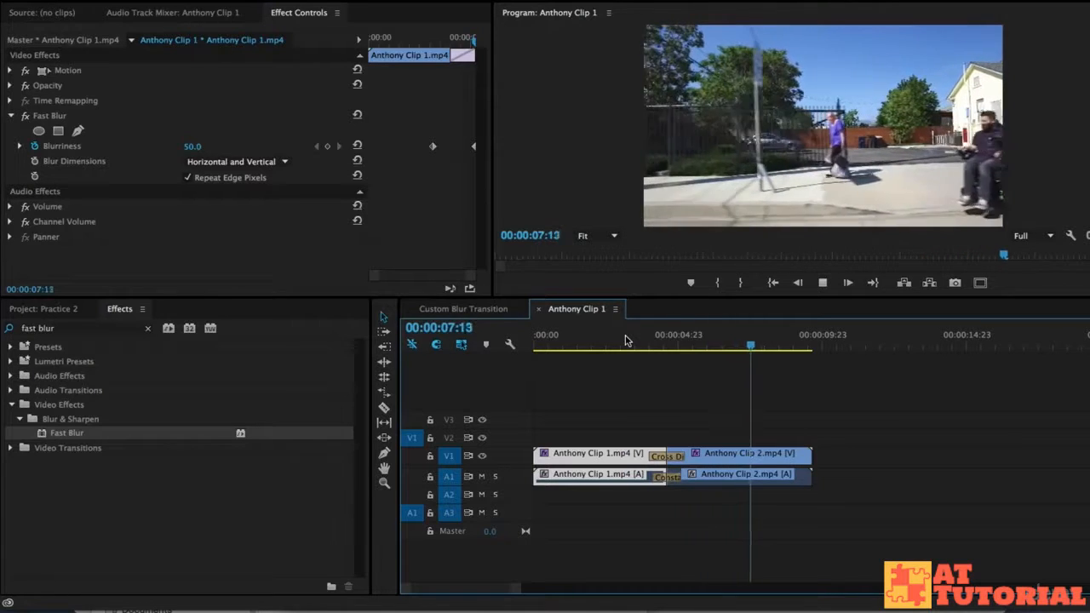
pyautogui.click(681, 344)
pyautogui.click(591, 340)
pyautogui.press('space')
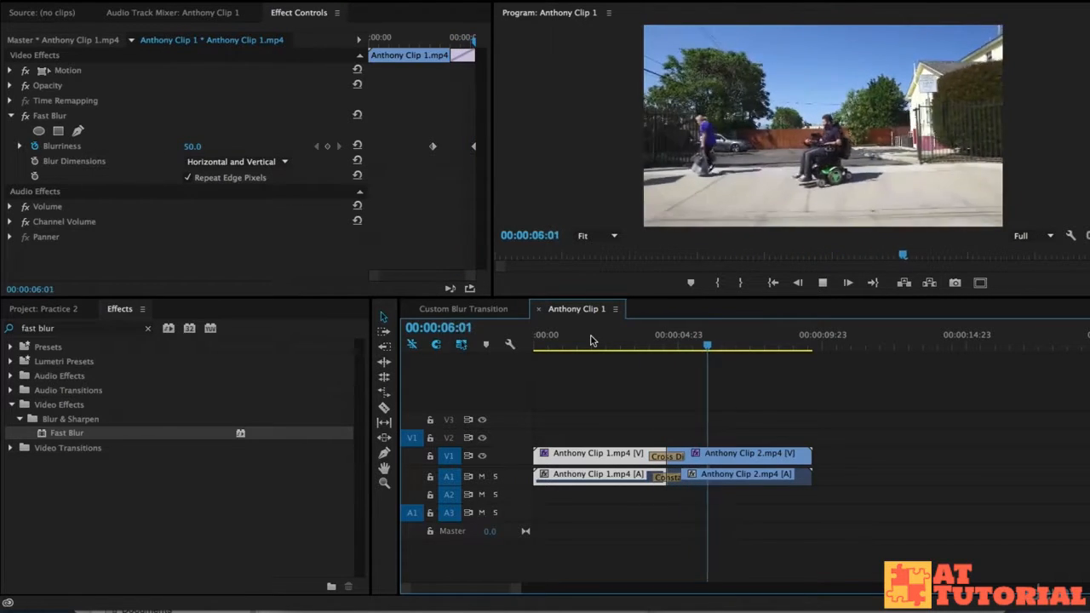
pyautogui.press('space')
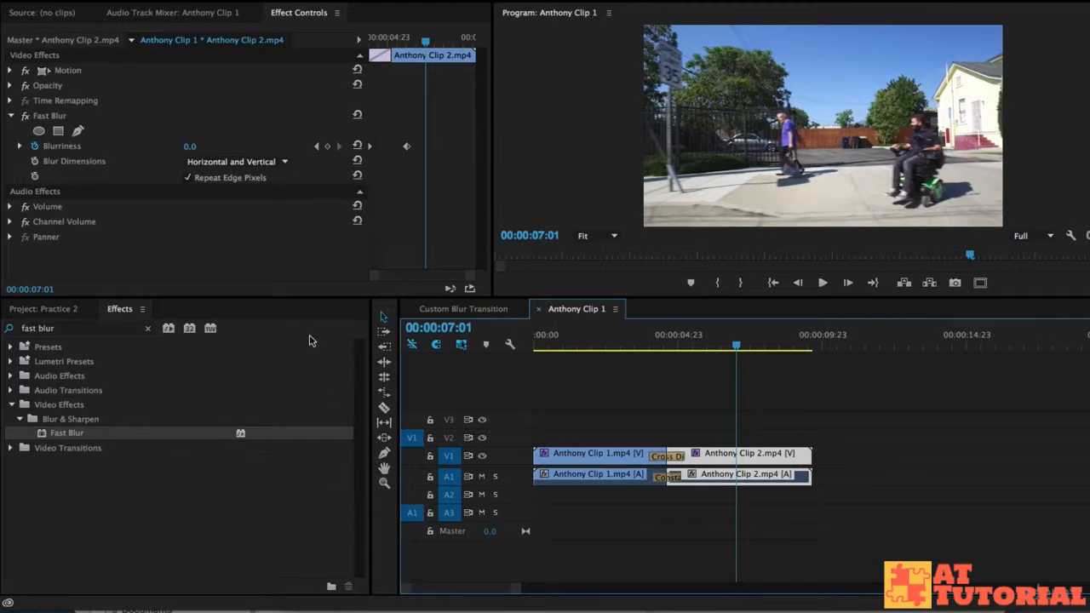
# - Clear the fast blur effects search and browse the Video Effects categories, looking through the Distort effects
pyautogui.click(150, 328)
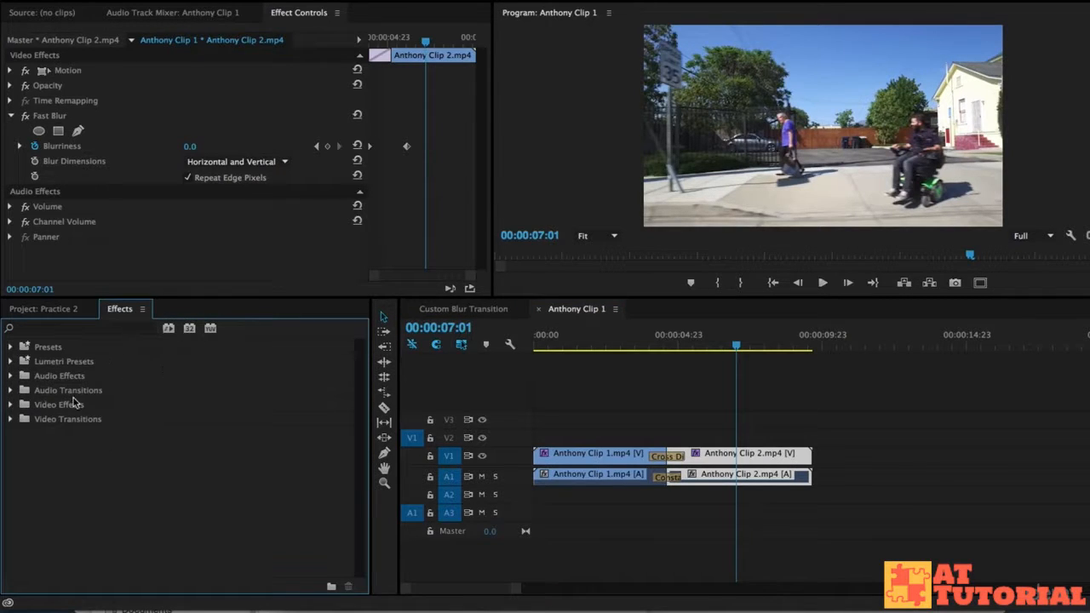
pyautogui.click(11, 405)
pyautogui.scroll(-2, 255, 396)
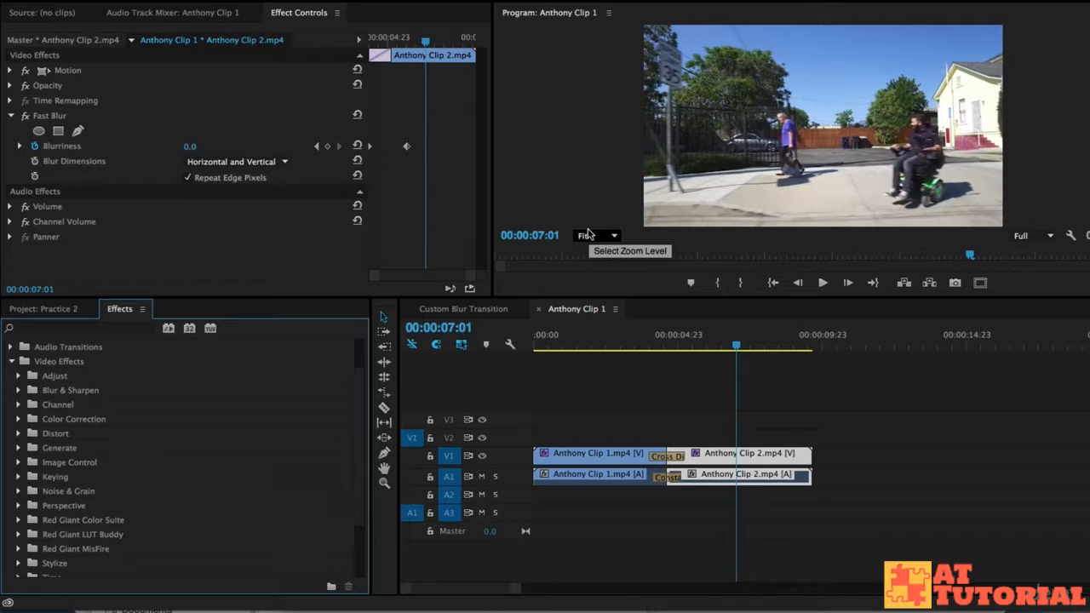
pyautogui.click(17, 434)
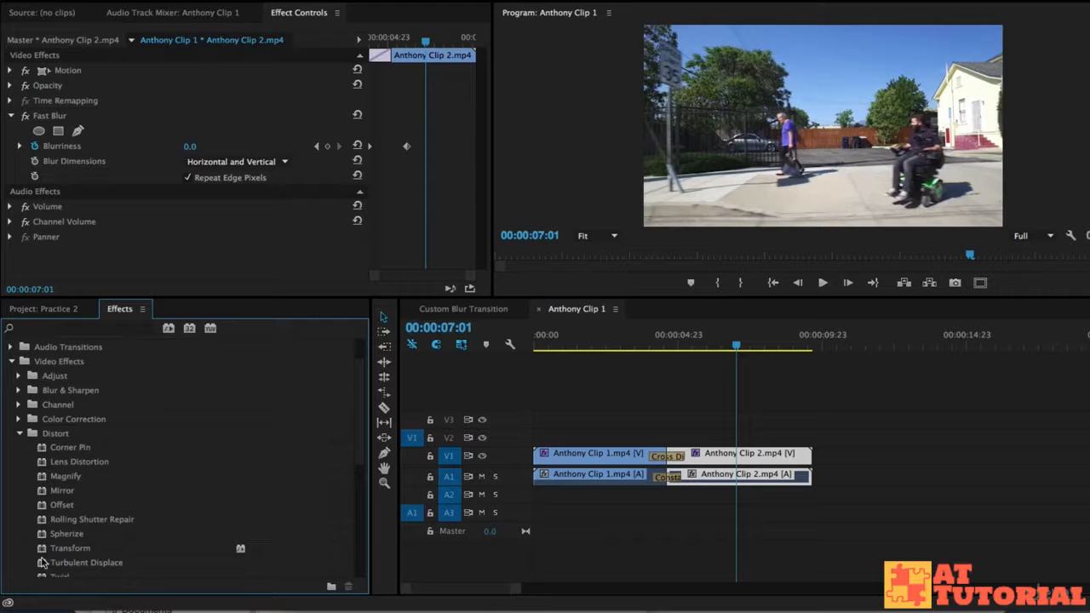
pyautogui.click(19, 434)
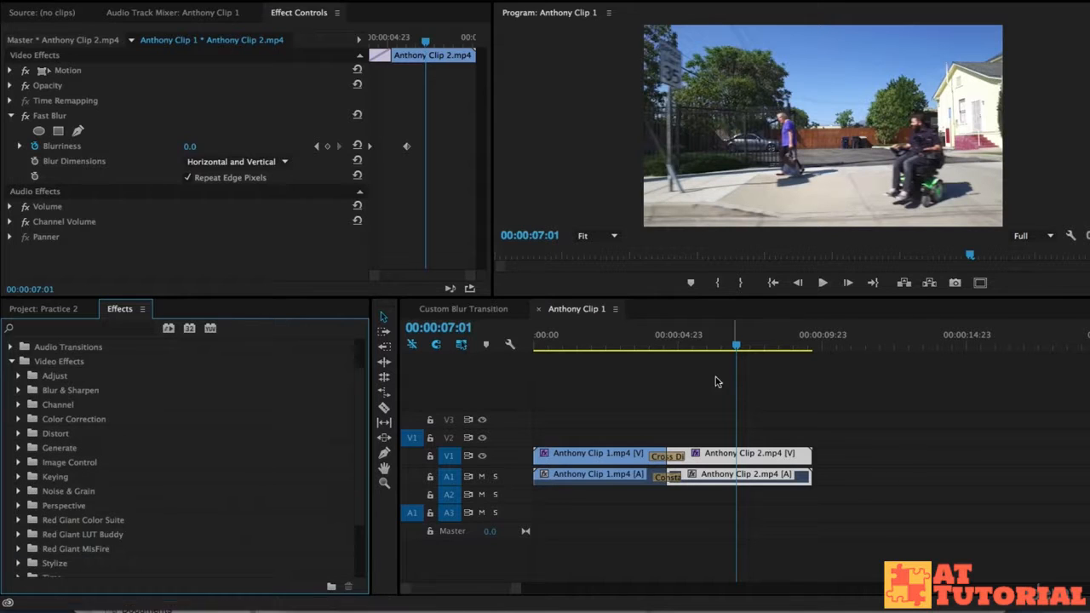
# - Inspect Anthony Clip 1.mp4's blur at 00:00:03:21, deselect the clips and play through the Cross Dissolve into Anthony Clip 2.mp4
pyautogui.click(646, 340)
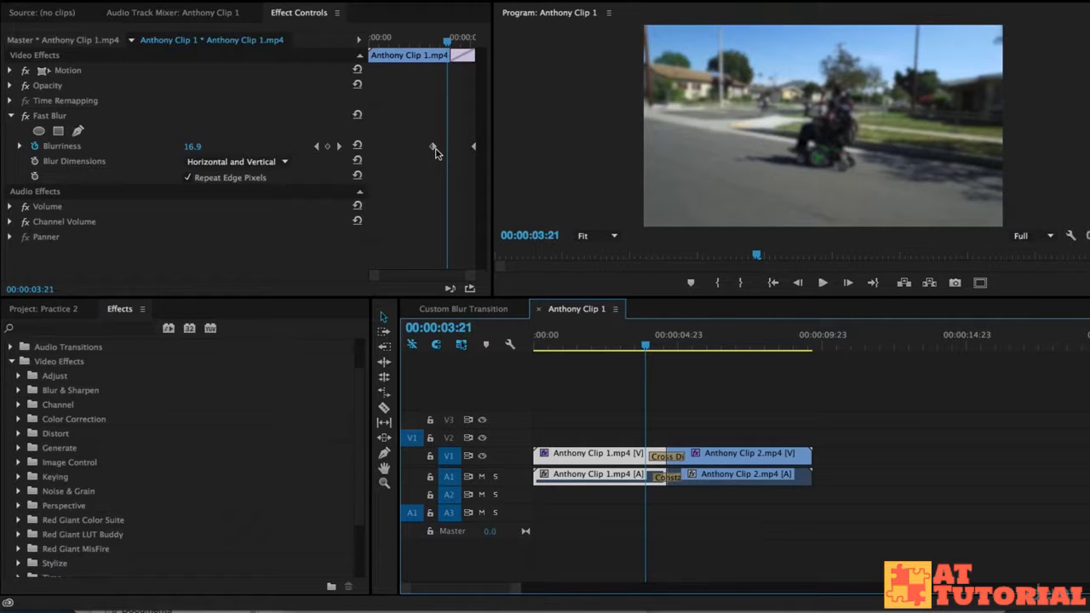
pyautogui.click(713, 373)
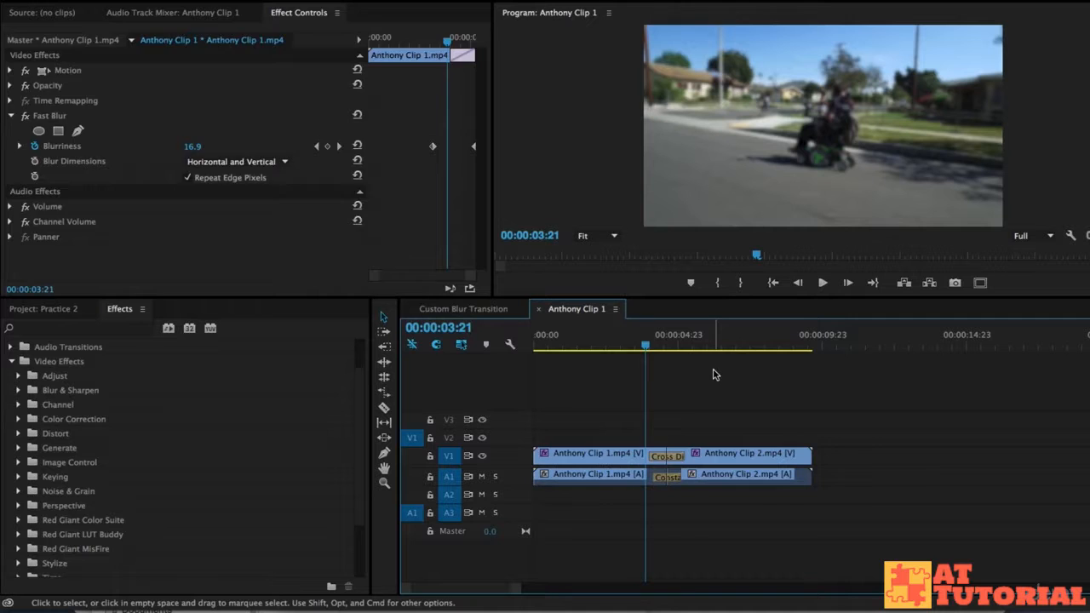
pyautogui.press('space')
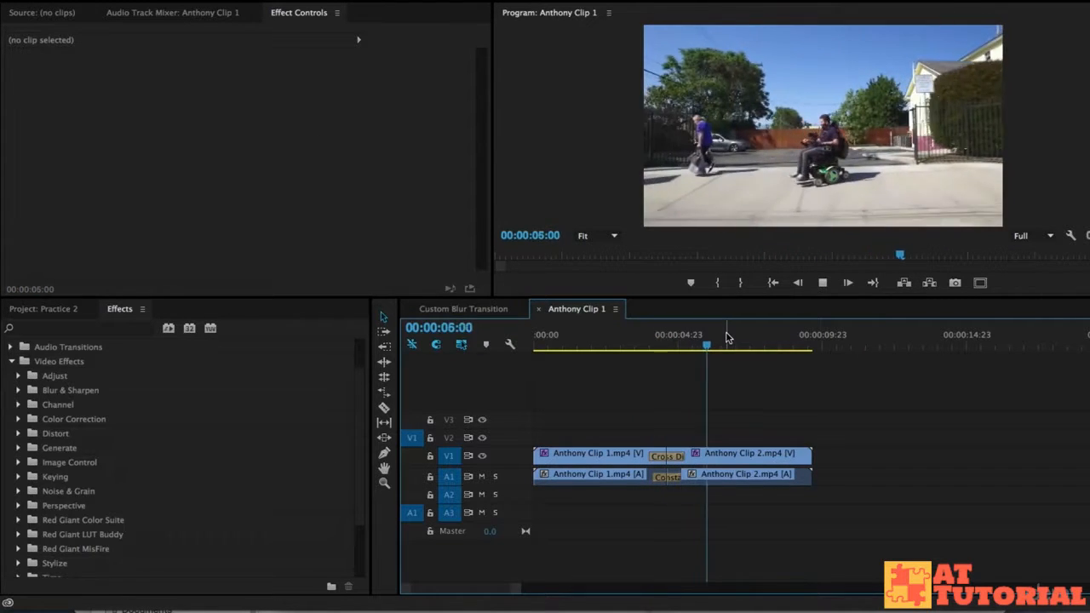
pyautogui.press('space')
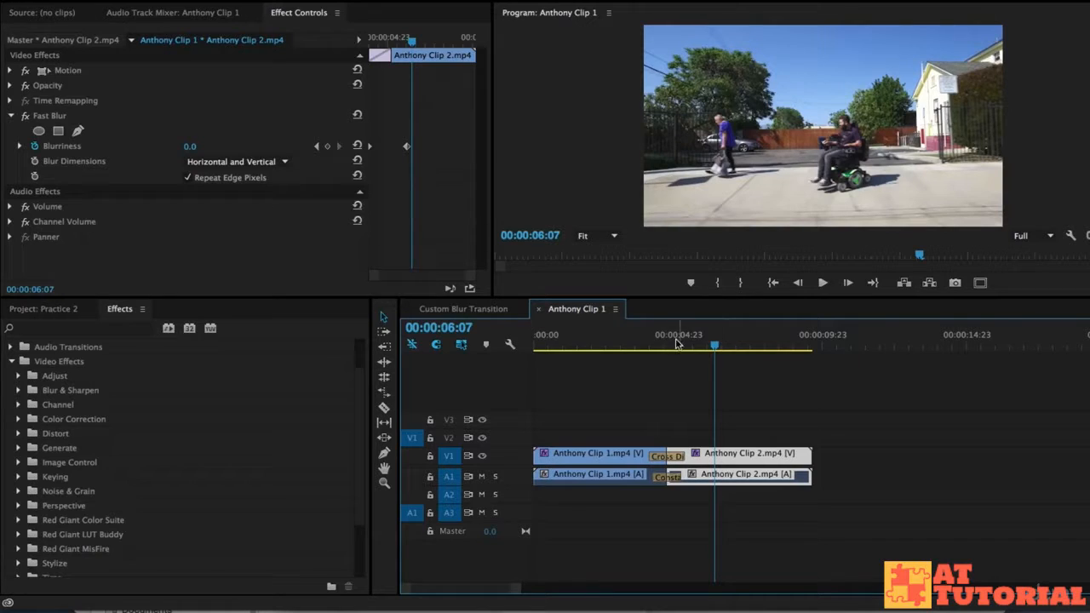
pyautogui.click(626, 340)
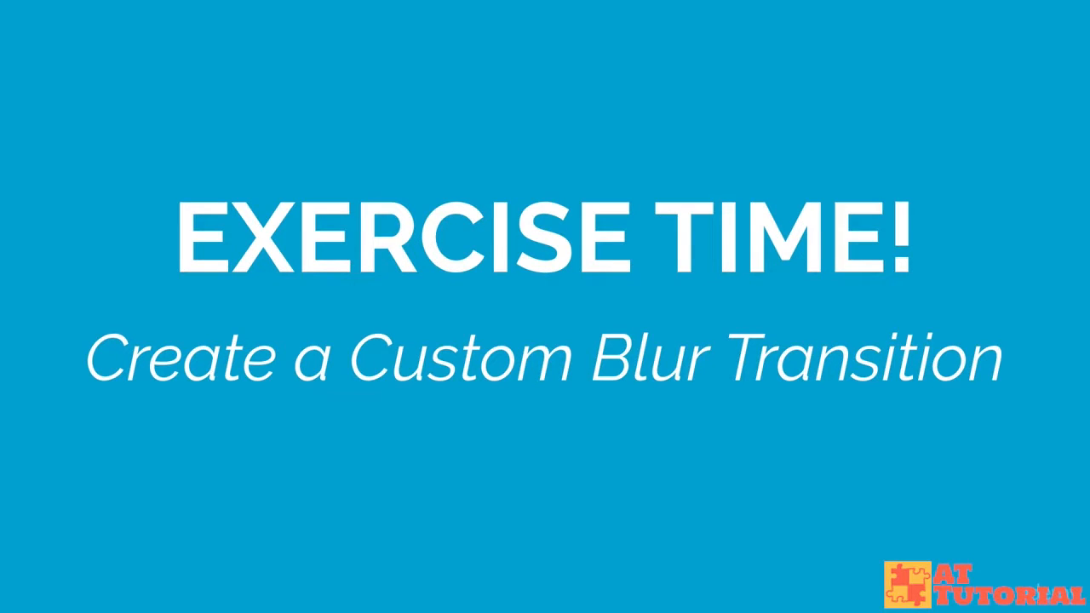